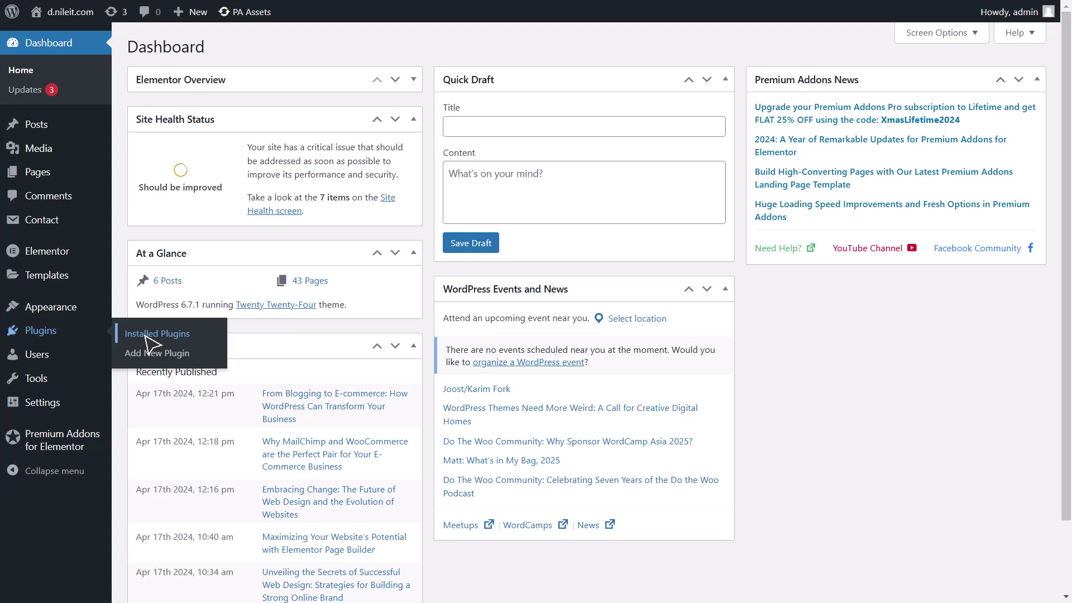
Go to the Installed Plugins list in WordPress admin
left_click(157, 334)
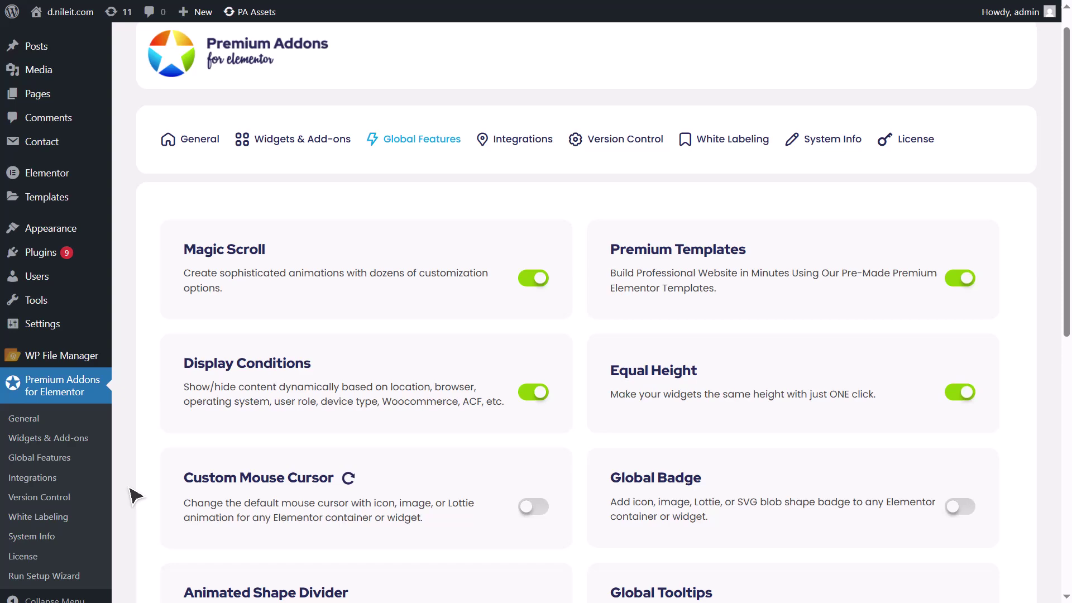
scroll(135, 491, "down", 4)
scroll(135, 494, "down", 3)
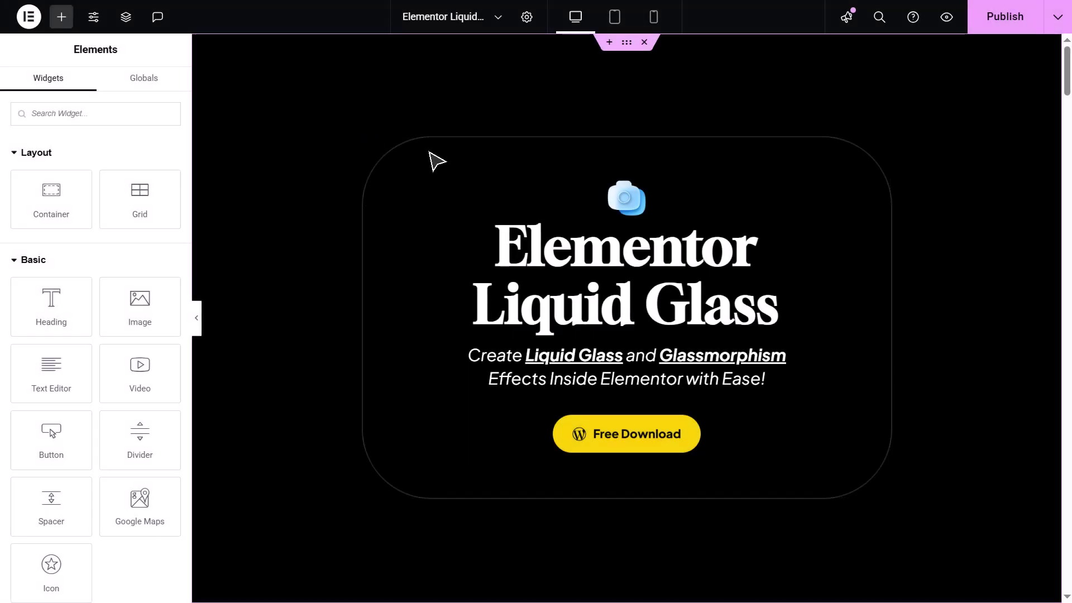
Set the hero container's background type to Video with the drawing-hero-video-background.mp4 link
left_click(633, 49)
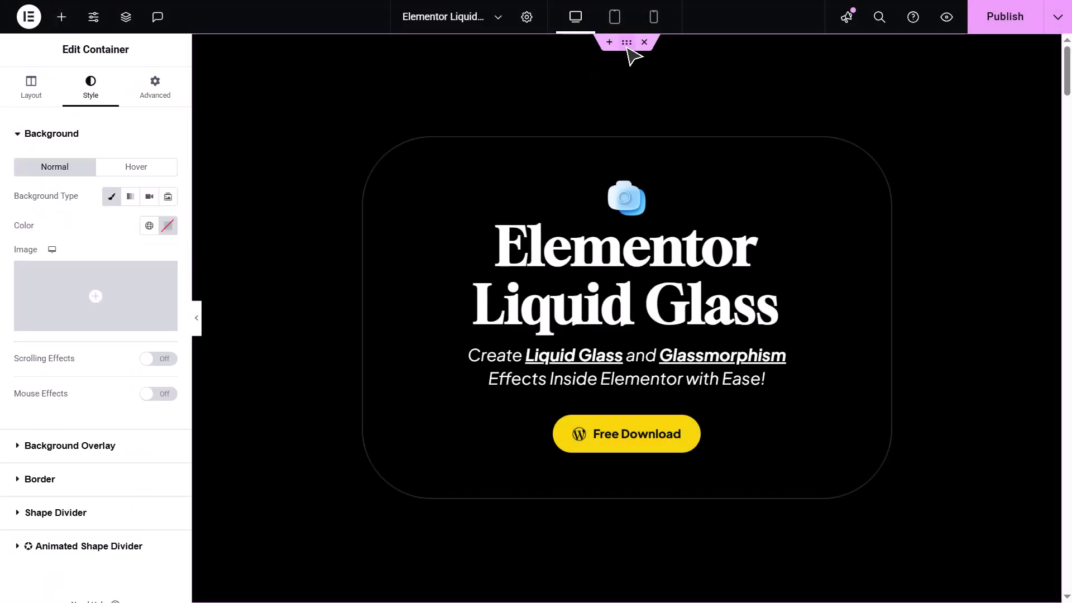
mouse_move(96, 294)
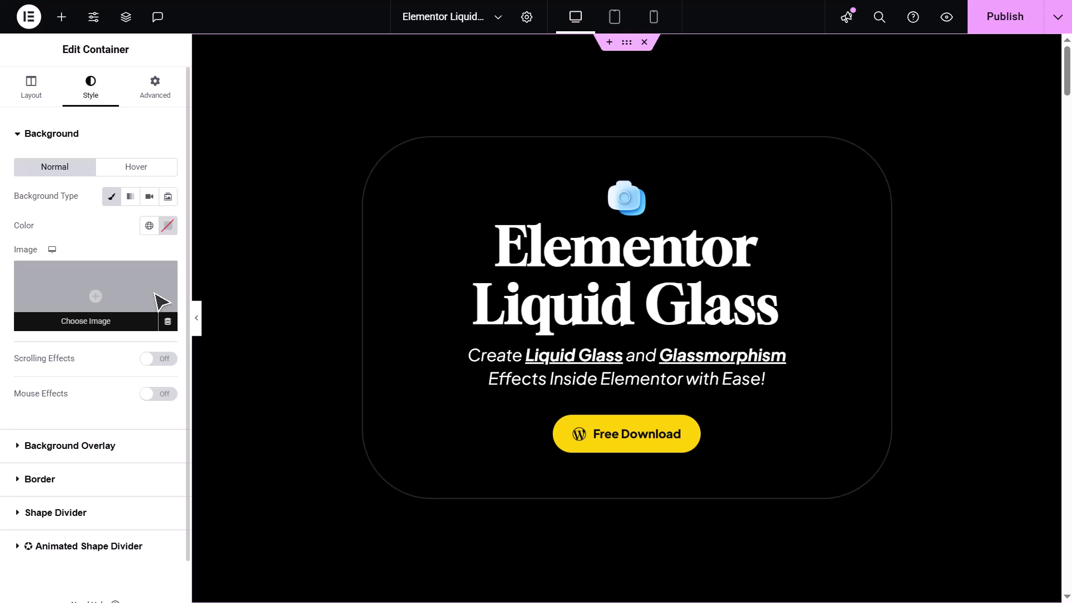
left_click(129, 197)
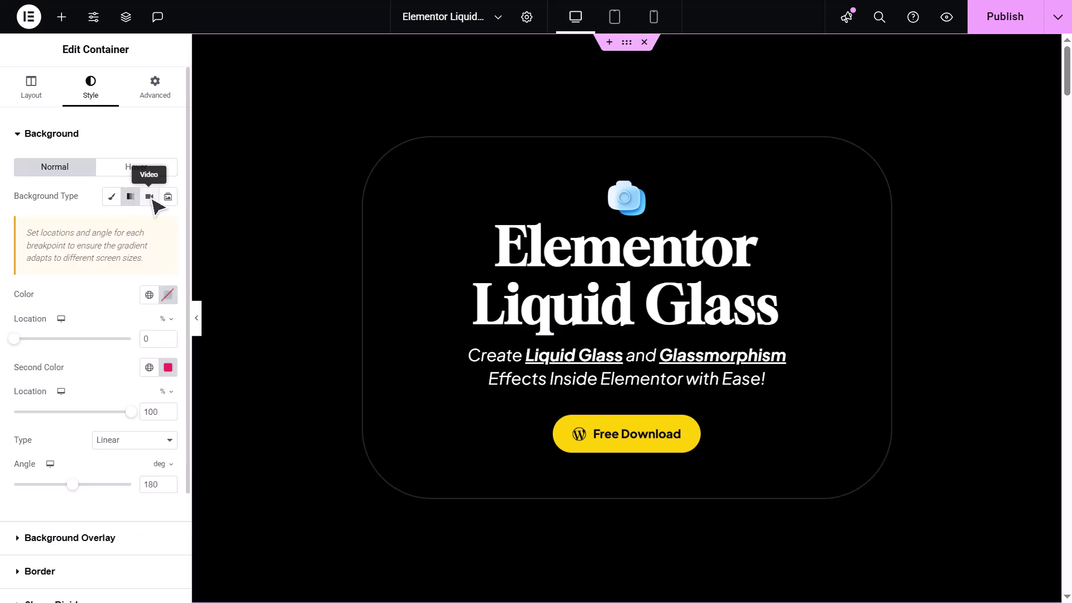
left_click(151, 197)
left_click(131, 270)
key("ctrl+a")
key("ctrl+v")
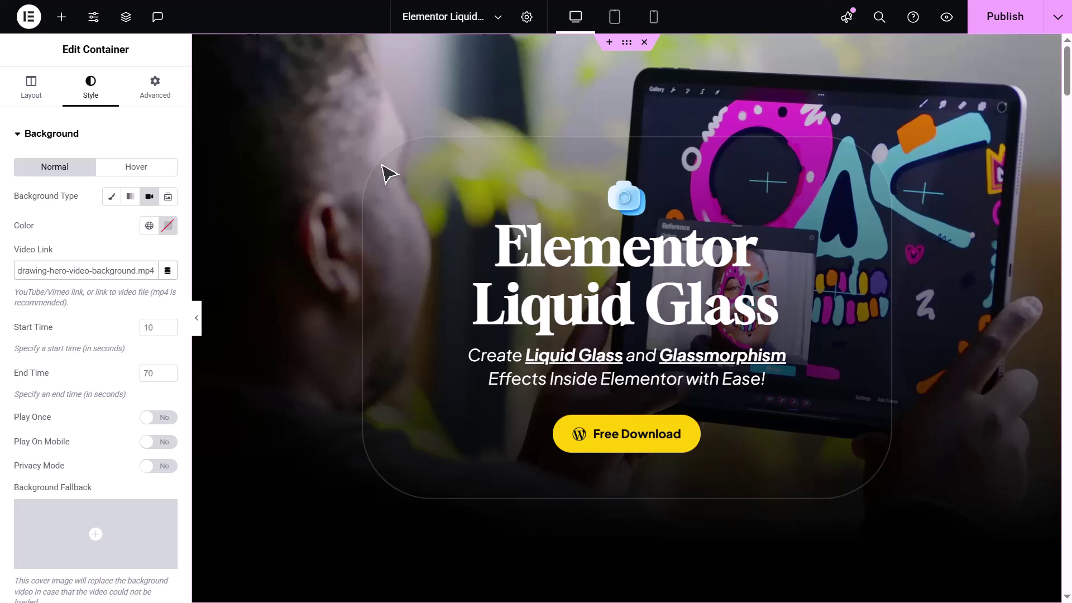
Enable Liquid Glass in the hero container's Advanced settings
left_click(379, 156)
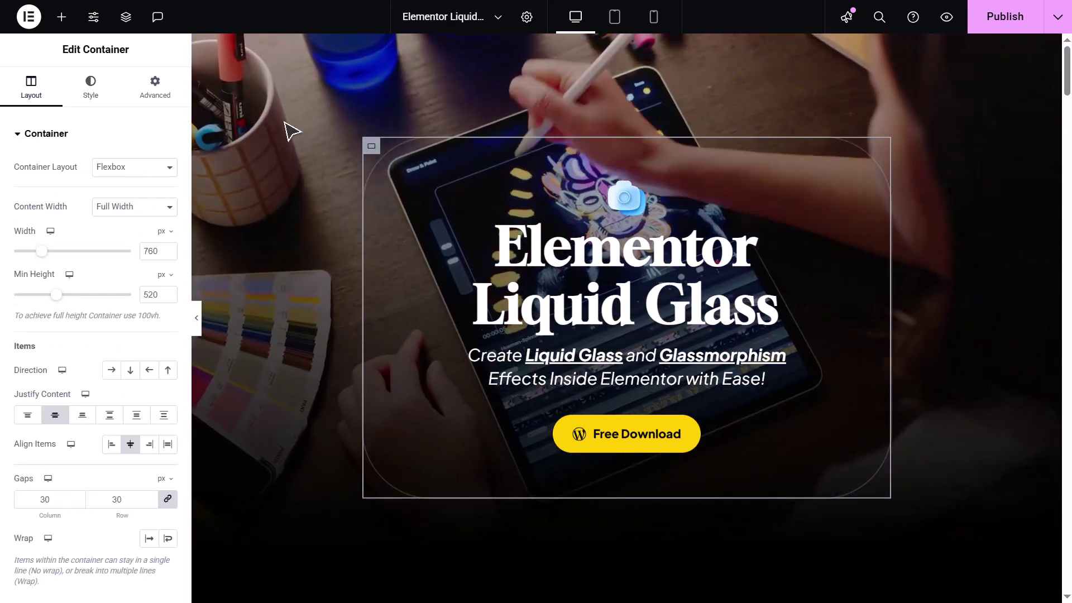
left_click(174, 91)
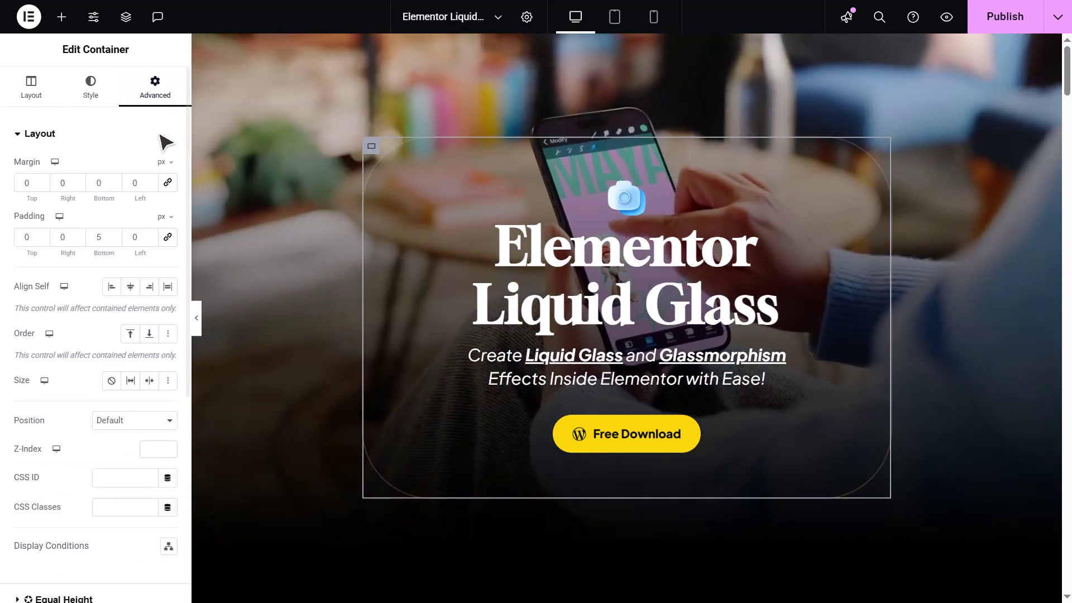
left_click(165, 139)
left_click(159, 202)
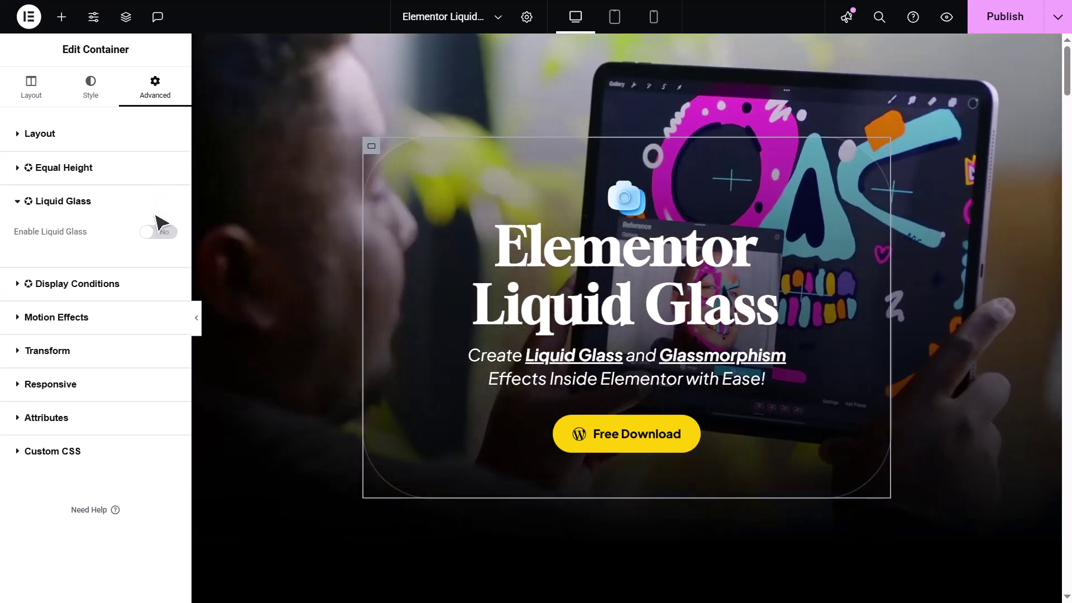
left_click(160, 232)
Preview liquid glass Presets 02 through 06 on the container, then return to Preset 01
left_click(162, 276)
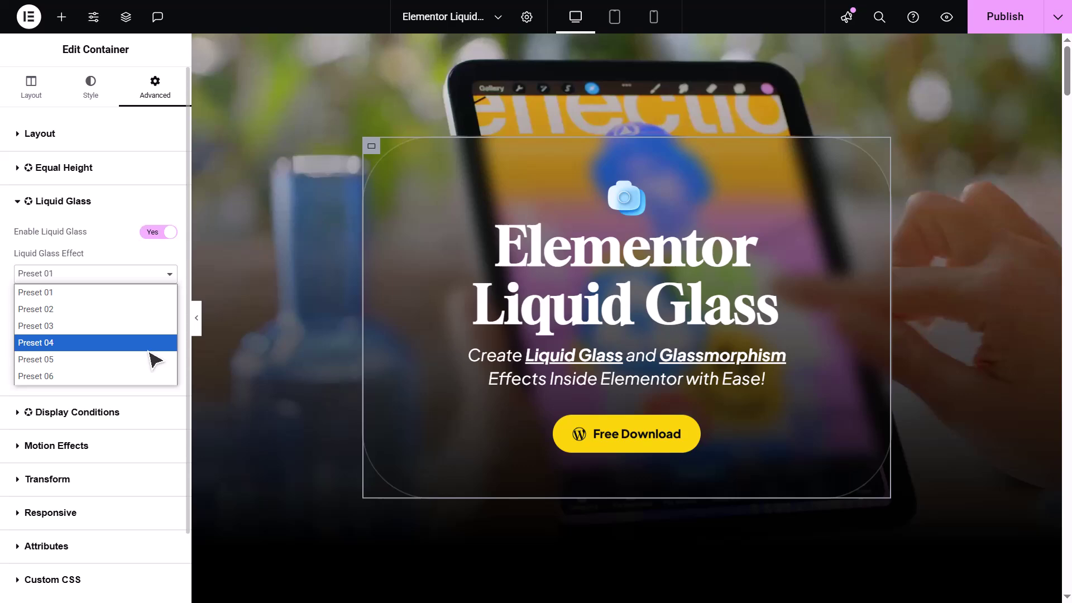
left_click(147, 311)
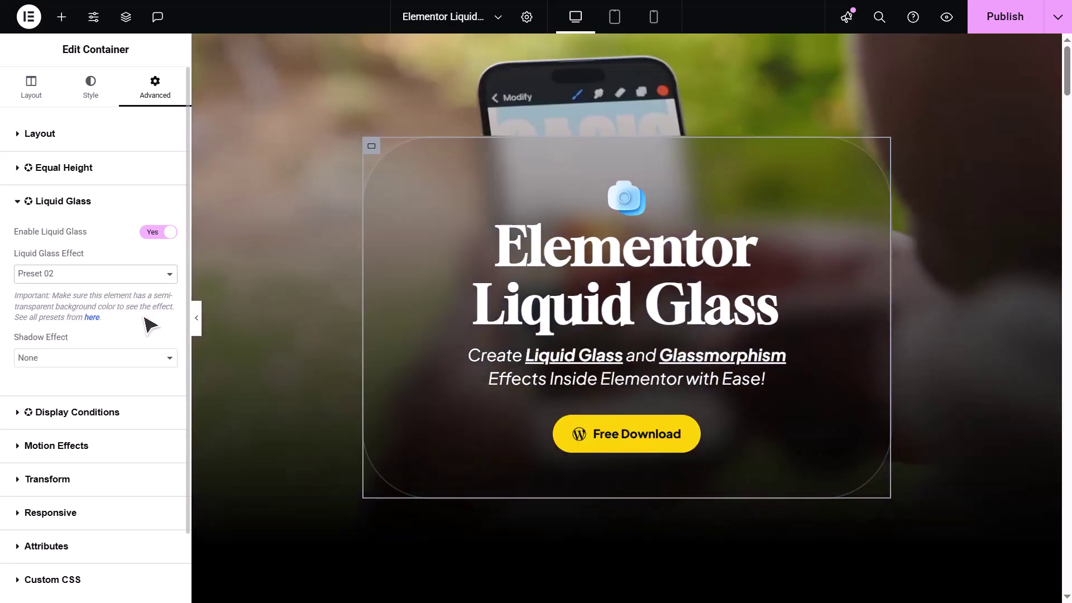
key("Down")
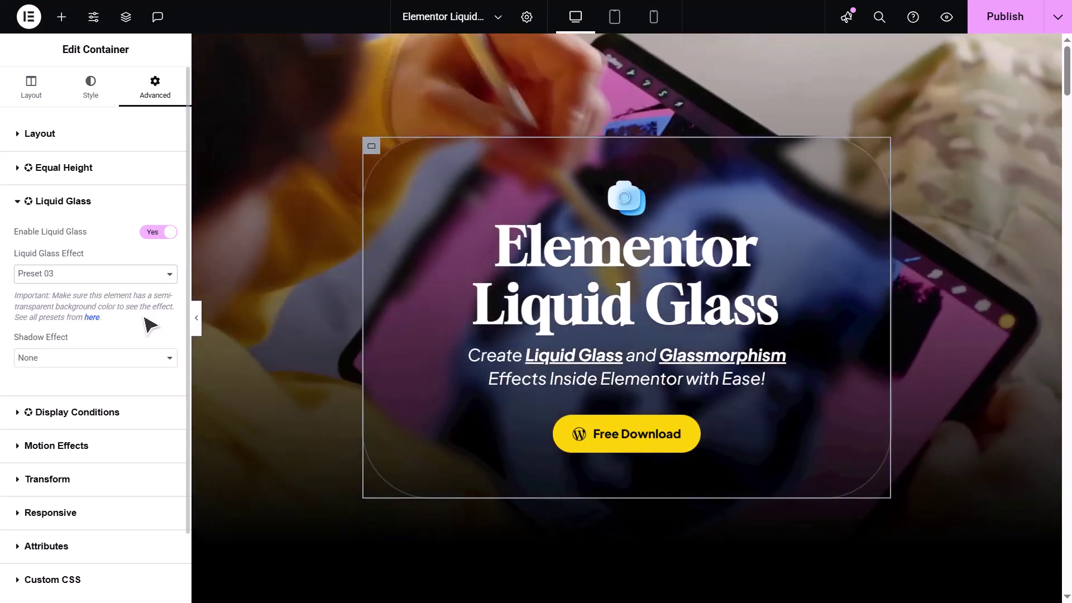
key("Down")
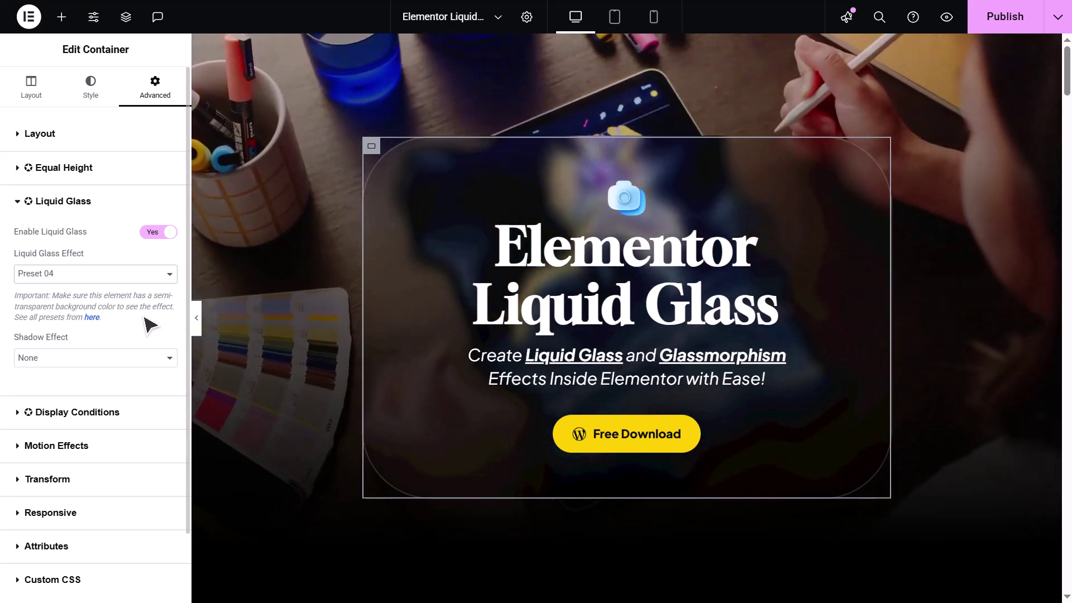
key("Down")
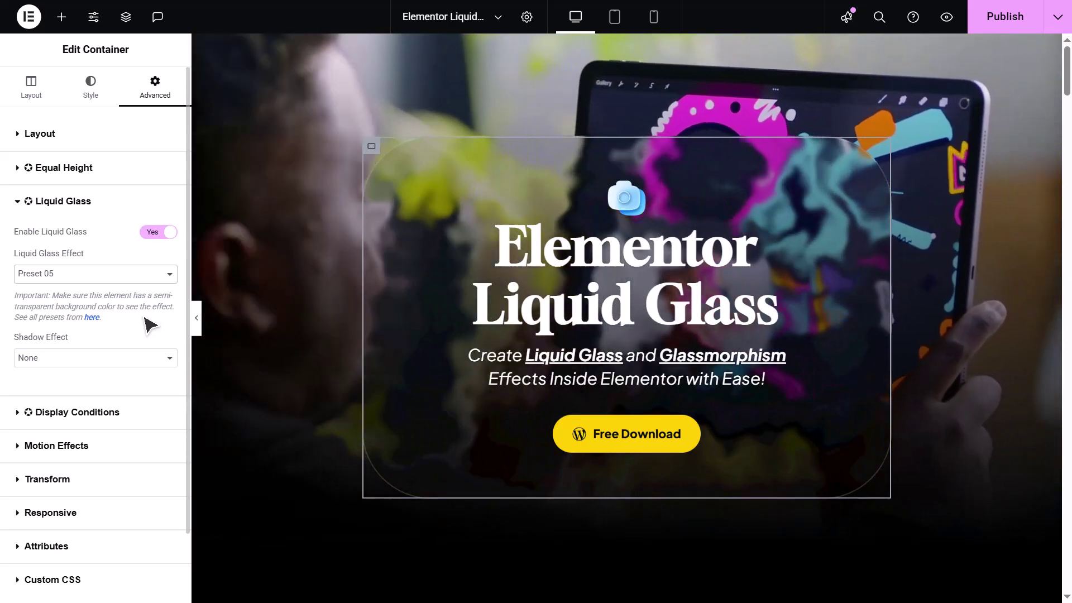
key("Down")
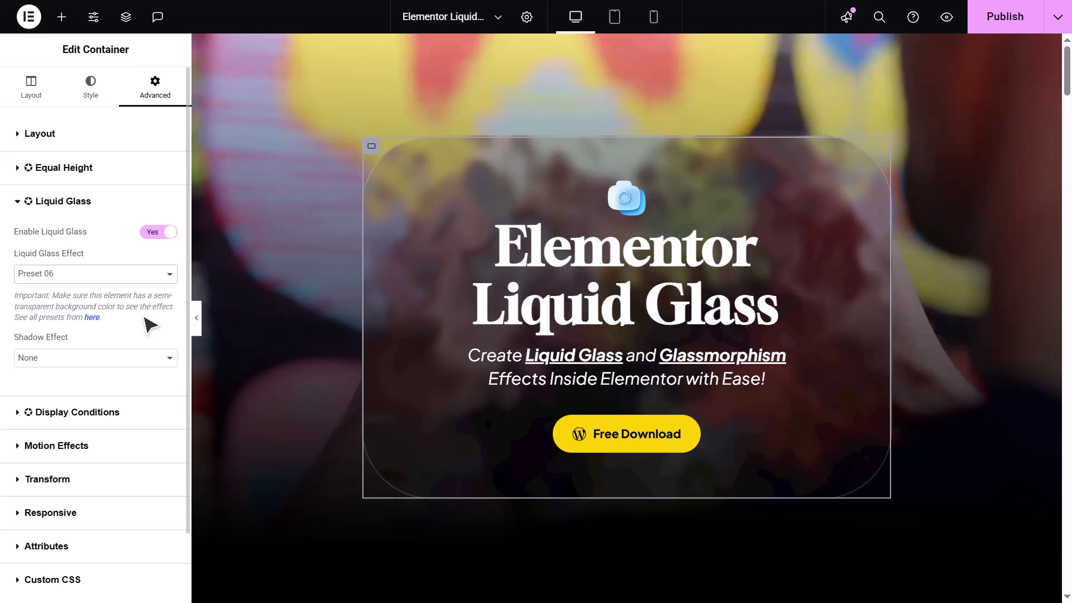
key("Home")
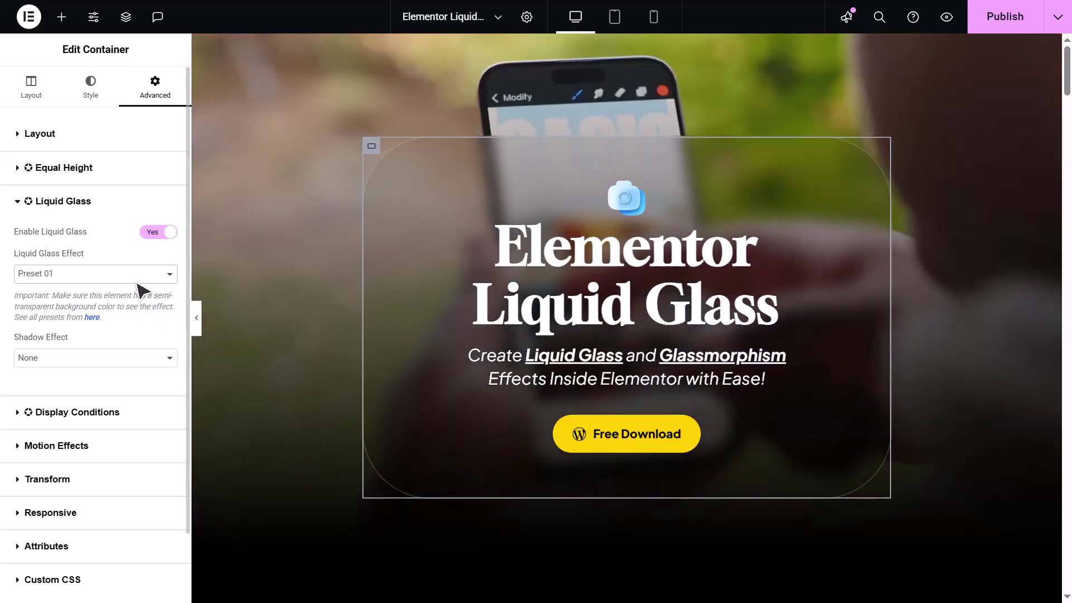
Try Preset 02 and Preset 05 again, settling on Preset 06
key("alt+Down")
left_click(143, 310)
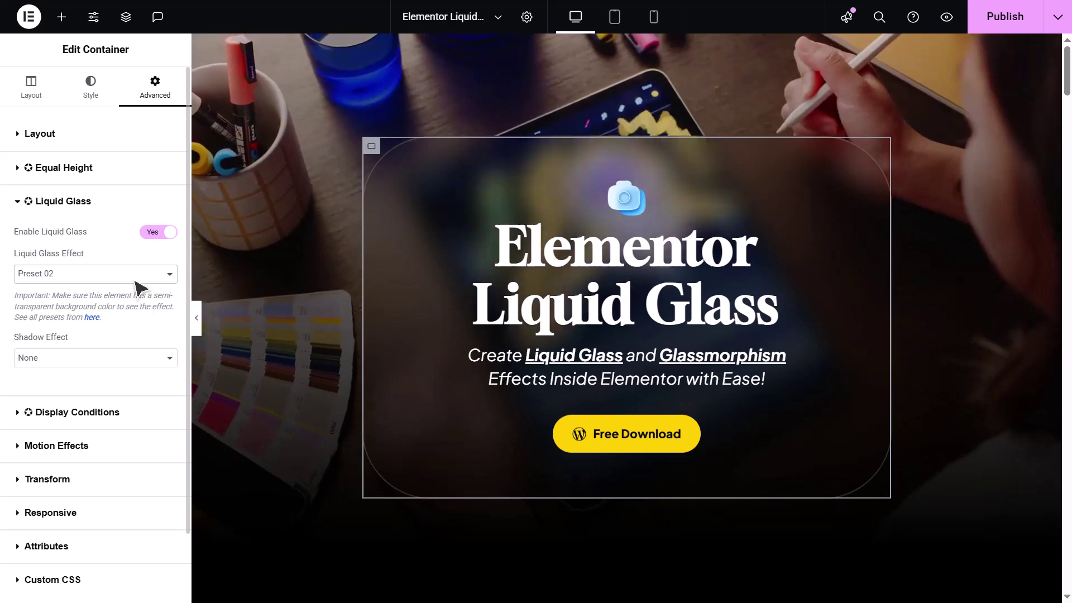
left_click(138, 276)
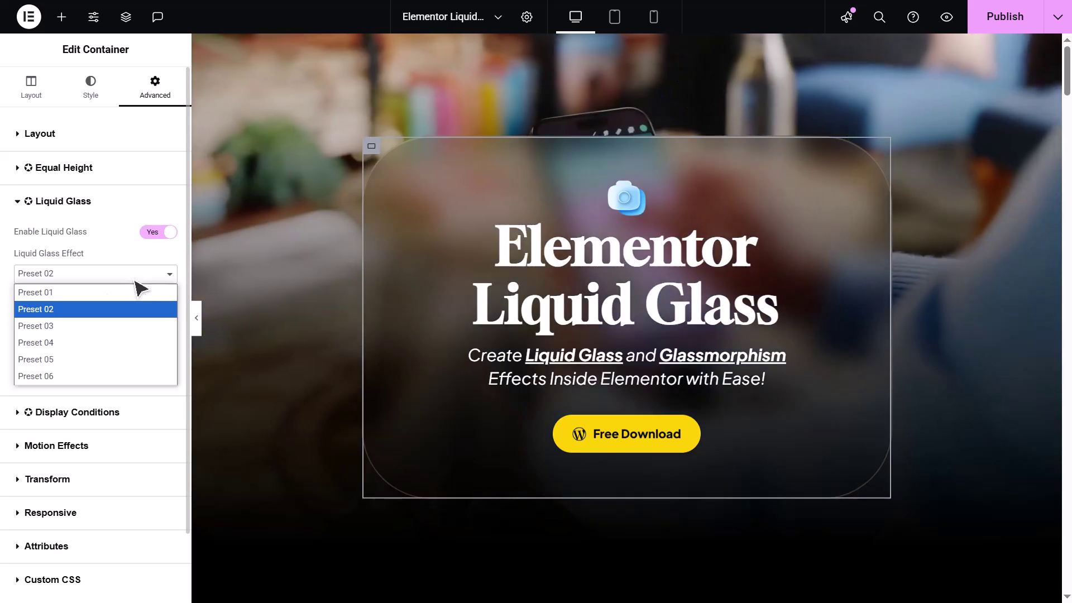
left_click(134, 359)
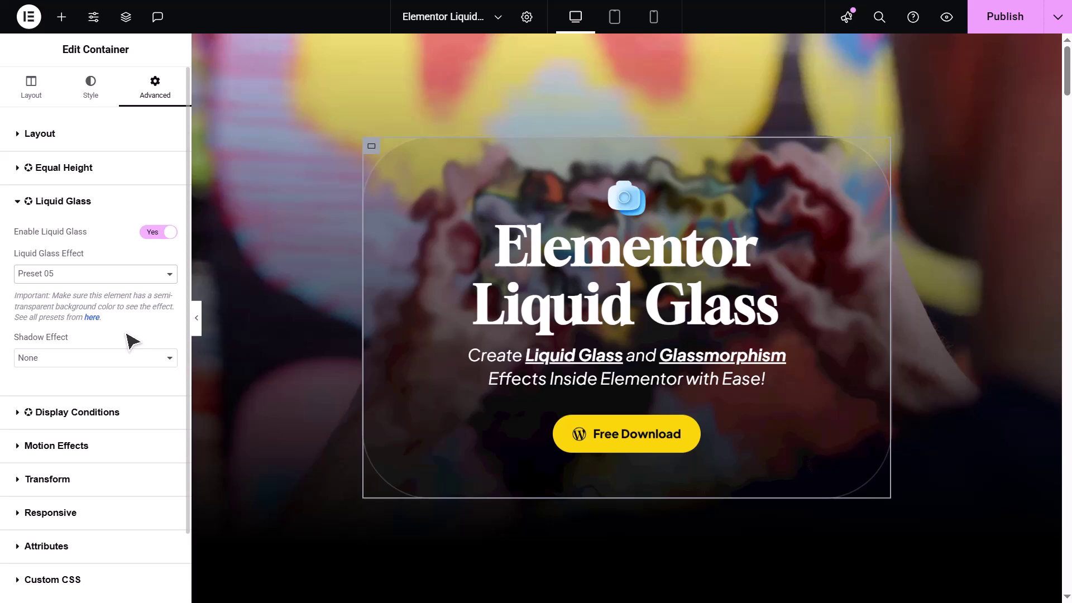
key("Down")
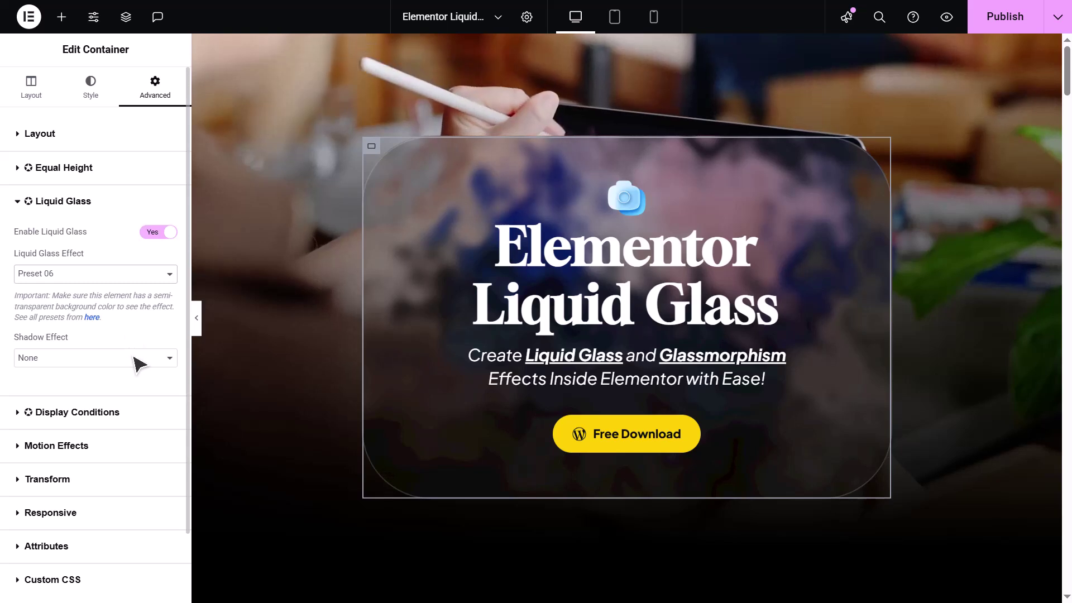
Preview the Shadow 01 glass shadow on the container, then set the shadow back to None
left_click(137, 358)
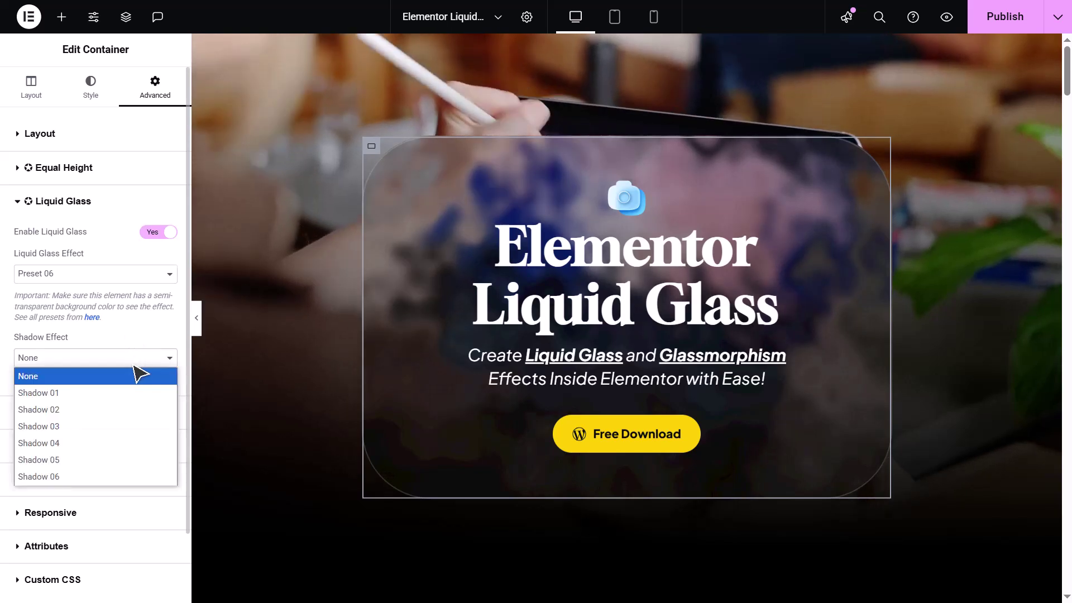
left_click(138, 394)
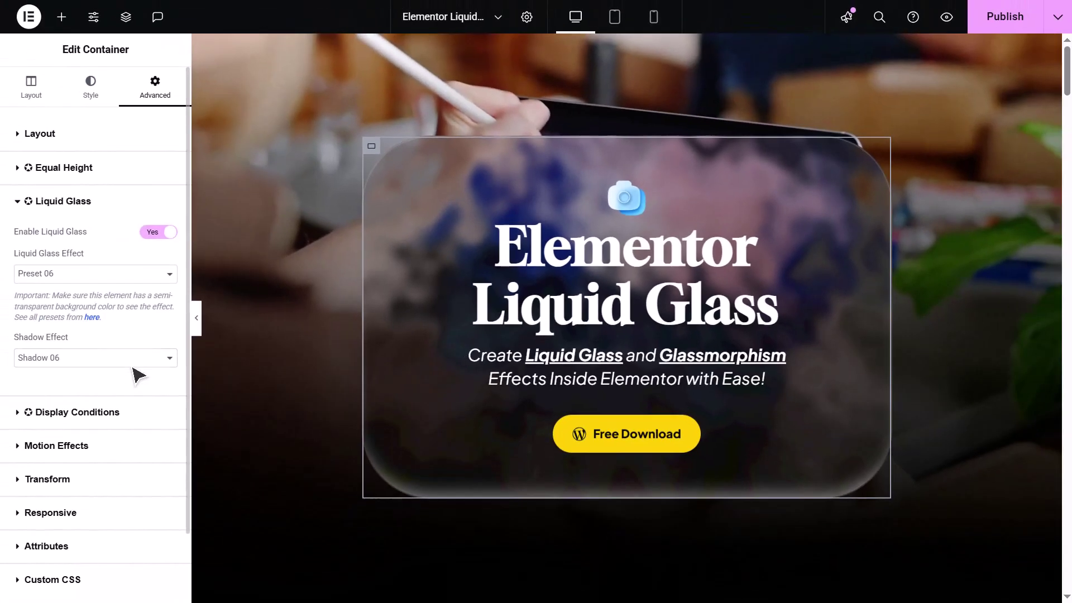
left_click(137, 360)
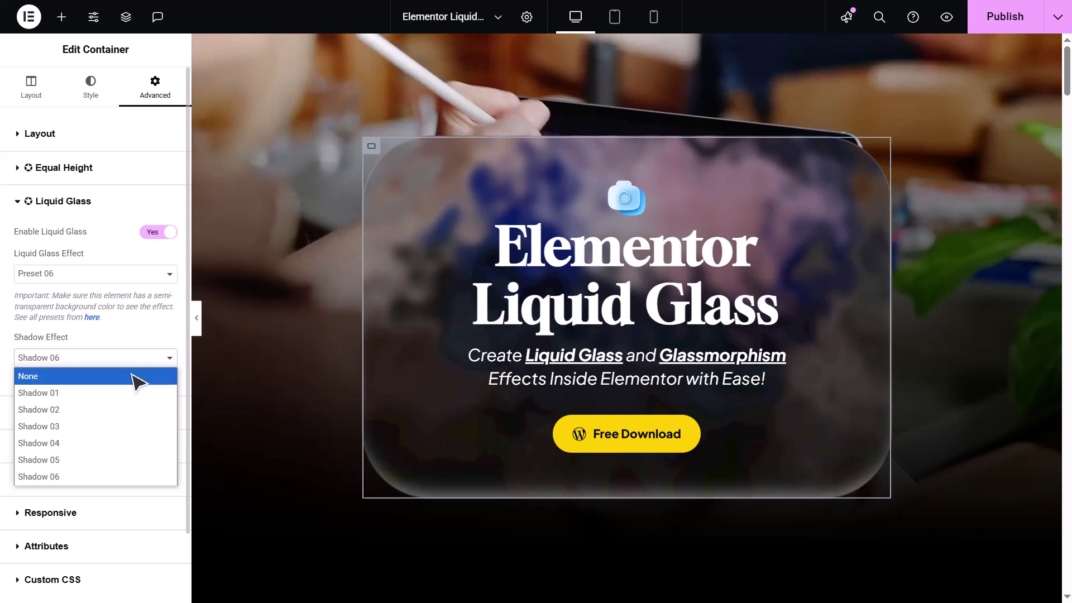
left_click(137, 380)
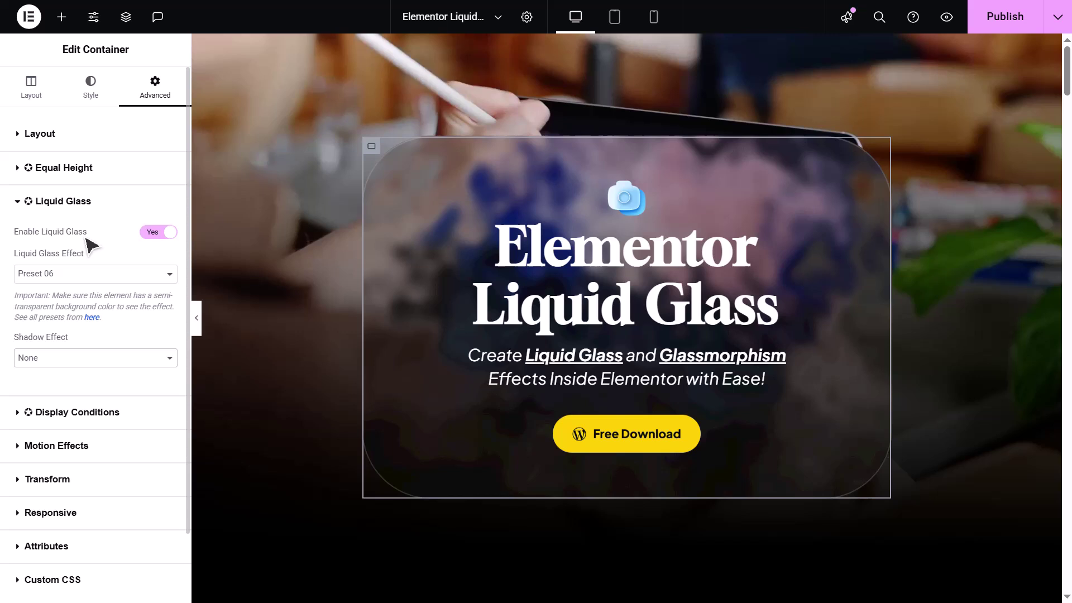
Adjust the container's box shadow (horizontal -55, vertical 16, blur, spread), then reset it to default
left_click(88, 109)
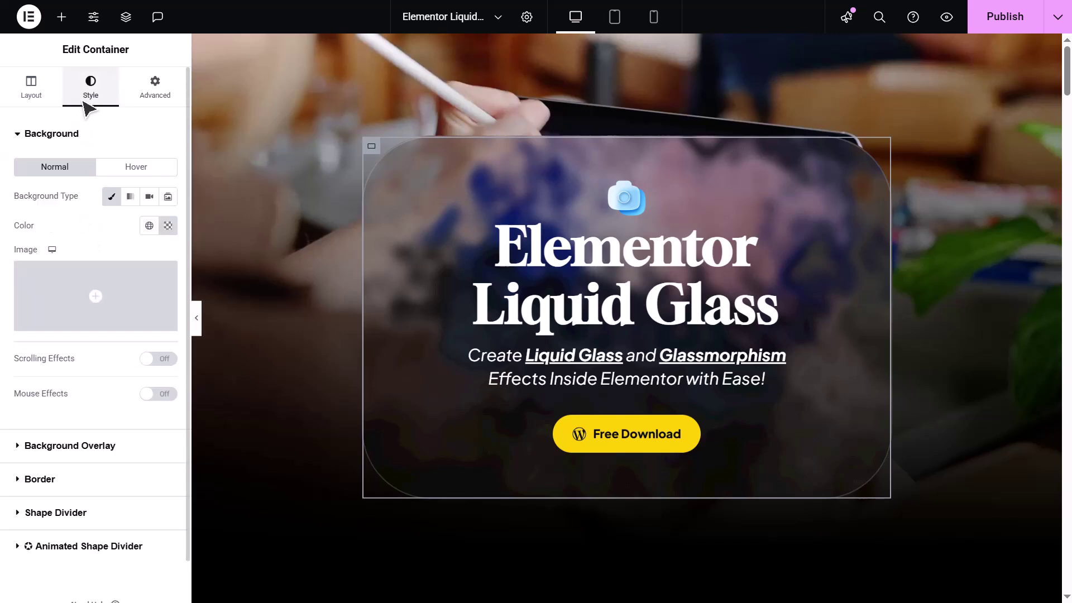
left_click(76, 138)
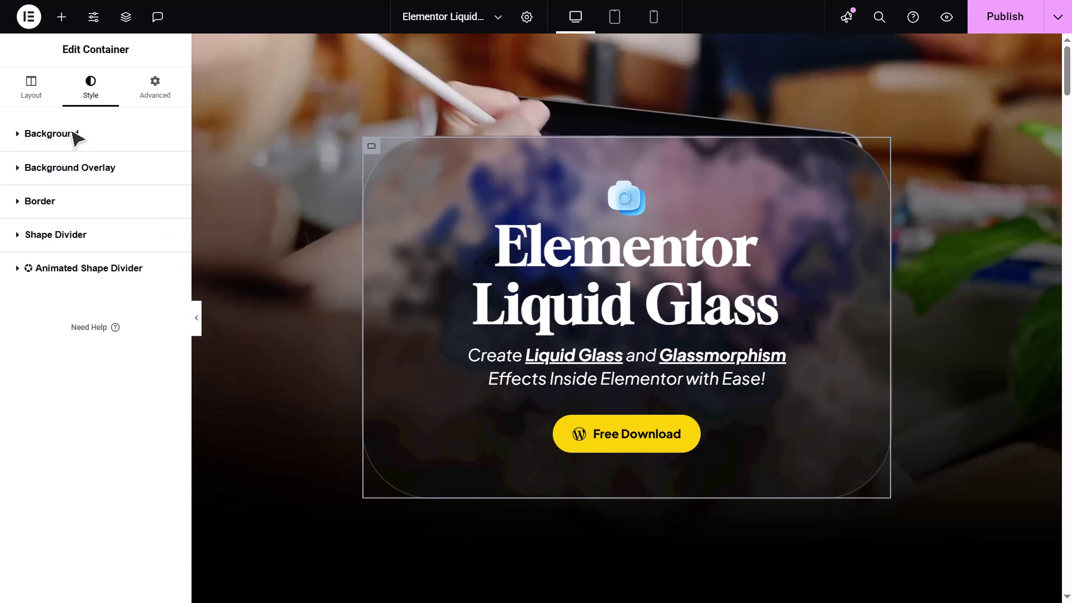
left_click(88, 202)
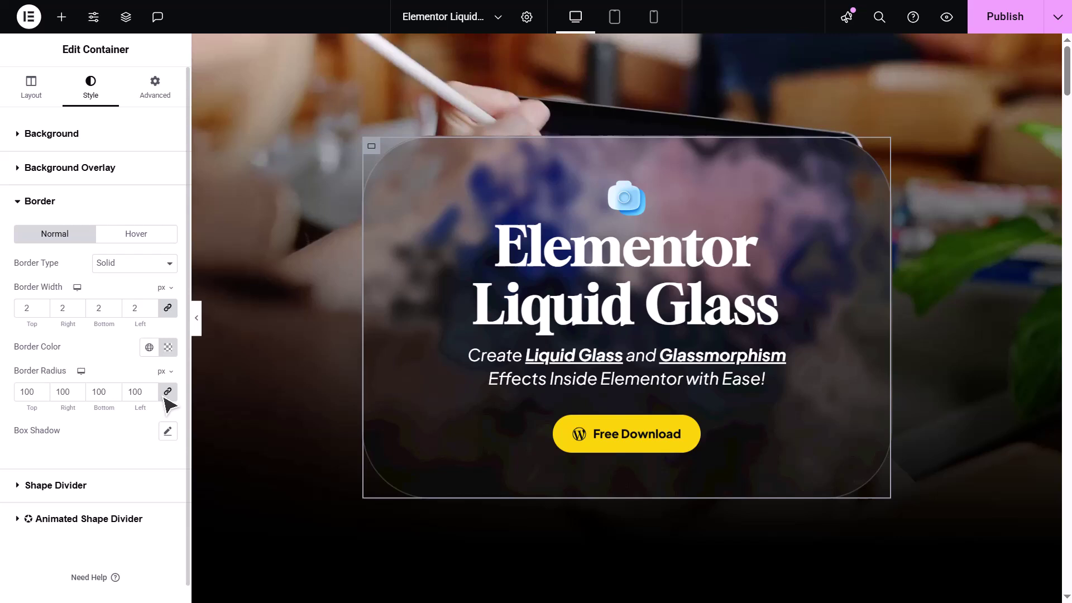
left_click(167, 431)
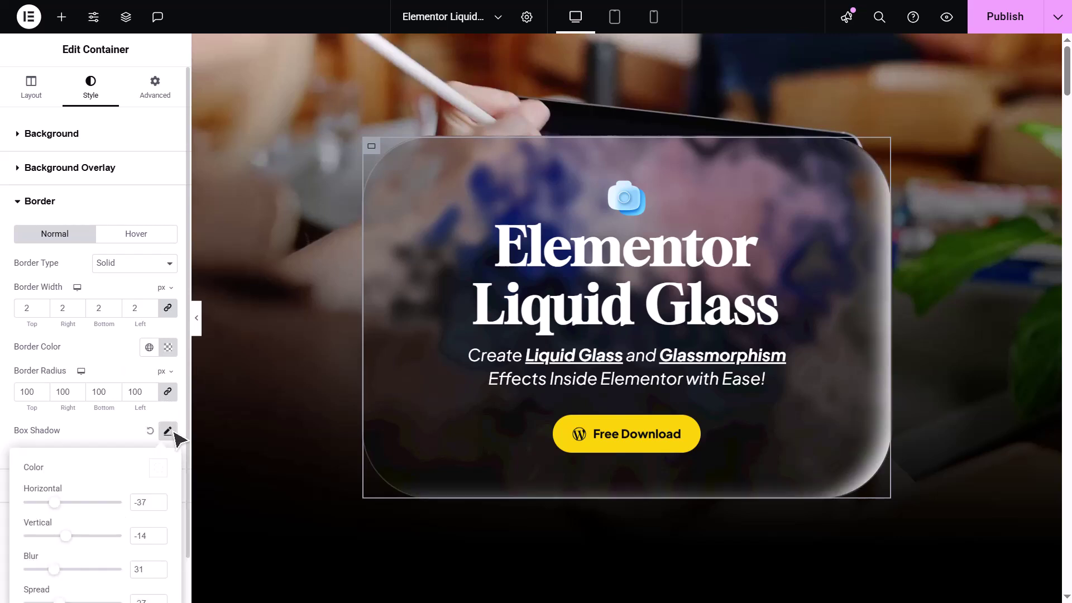
scroll(179, 438, "down", 1)
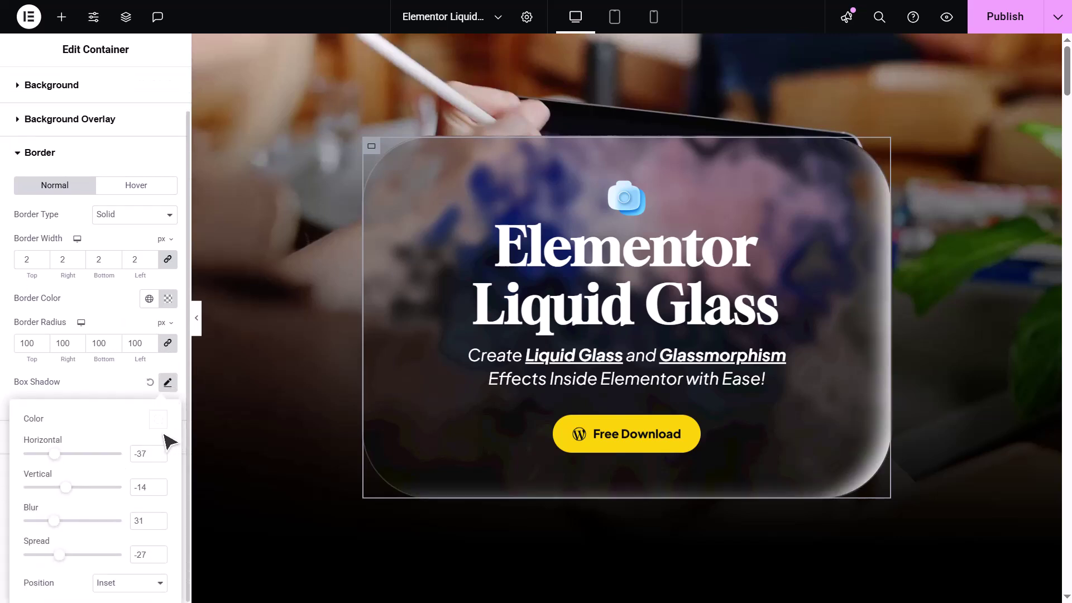
left_click_drag(51, 455, 45, 455)
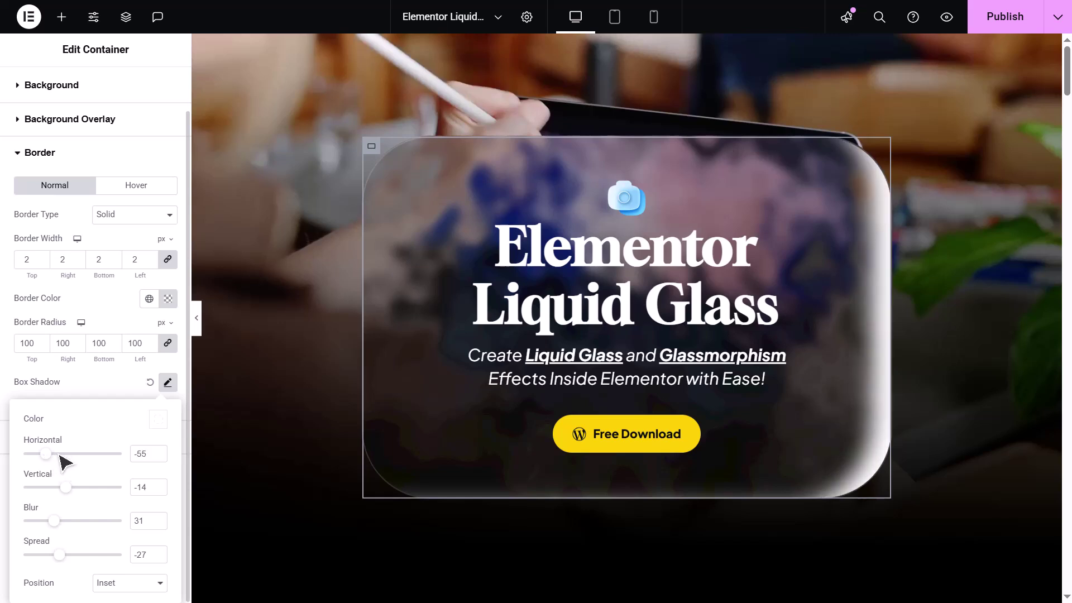
left_click(82, 490)
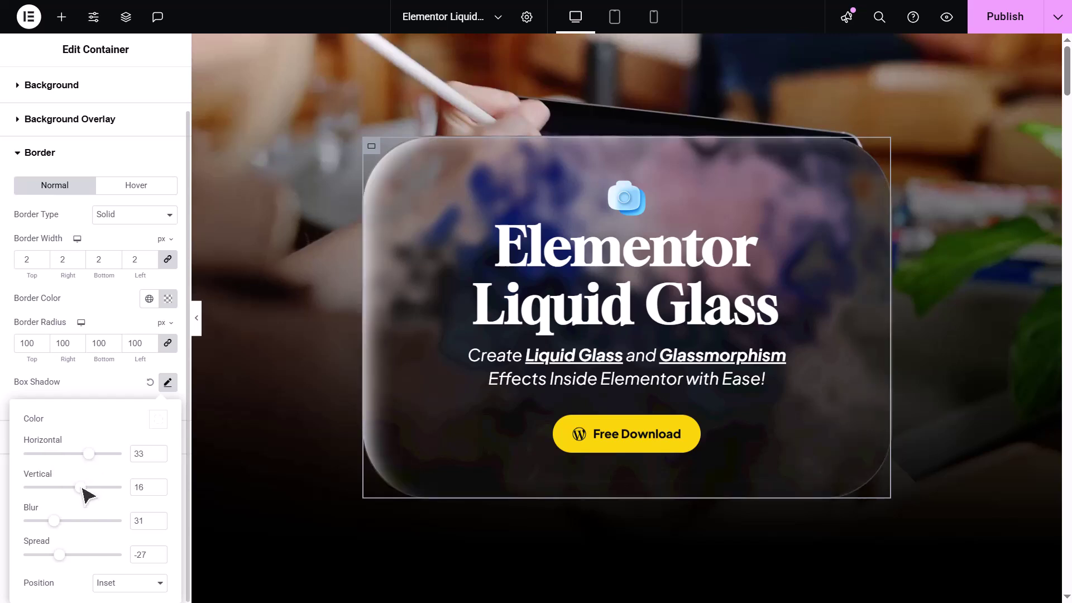
left_click(82, 522)
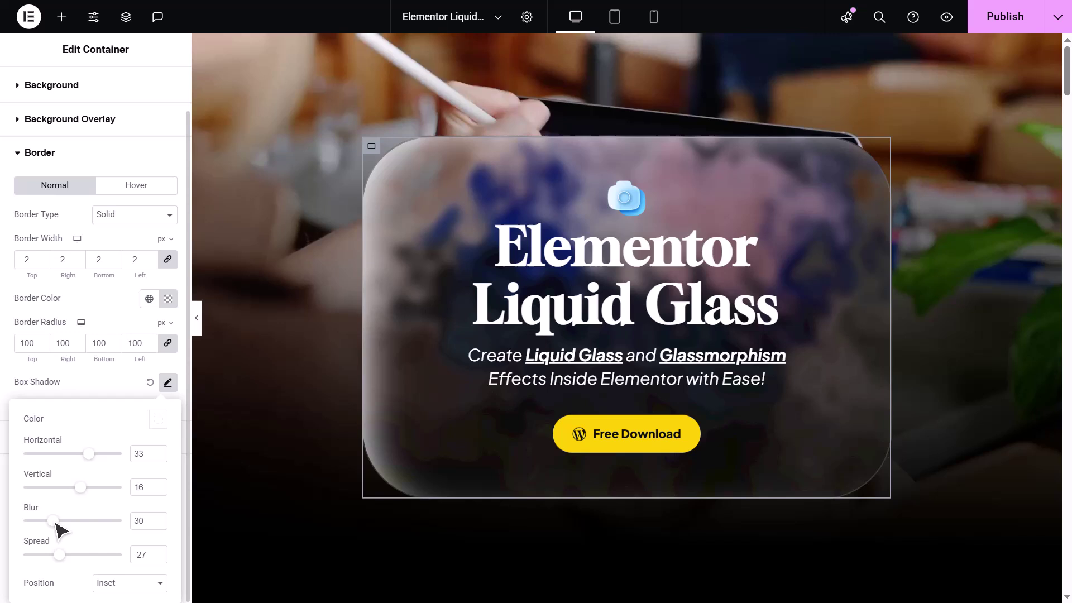
left_click_drag(84, 559, 62, 561)
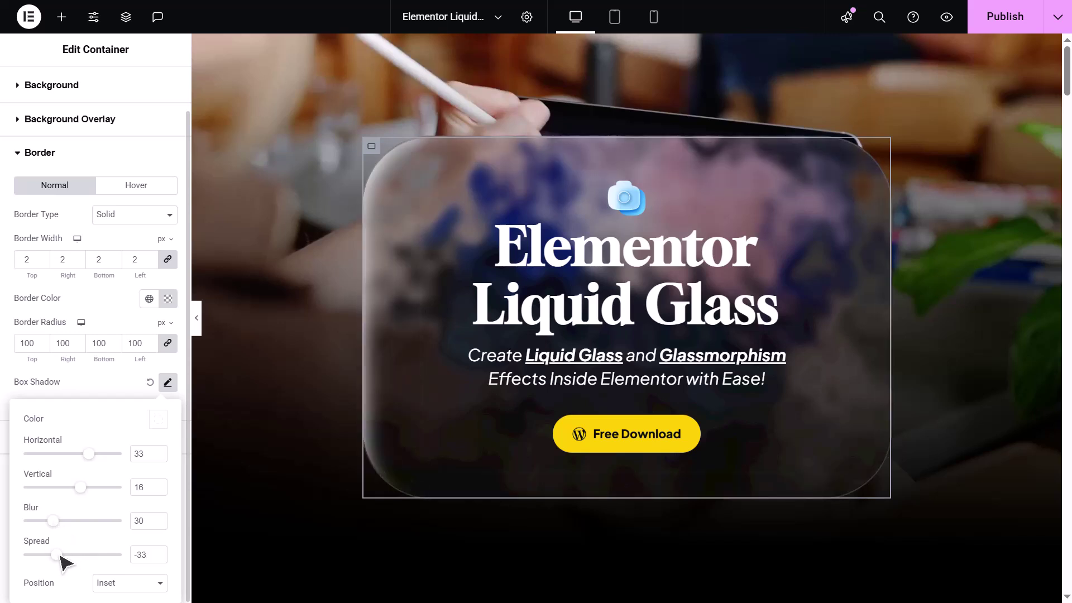
left_click(150, 383)
scroll(82, 168, "up", 1)
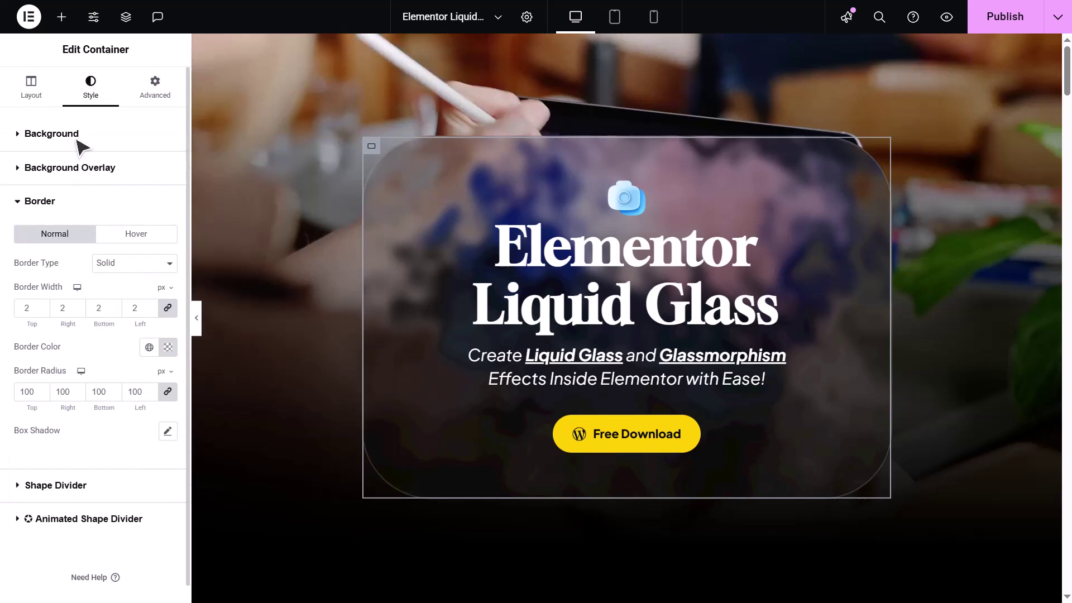
Expand the container's Background settings and open and close its colour picker
left_click(82, 144)
left_click(168, 226)
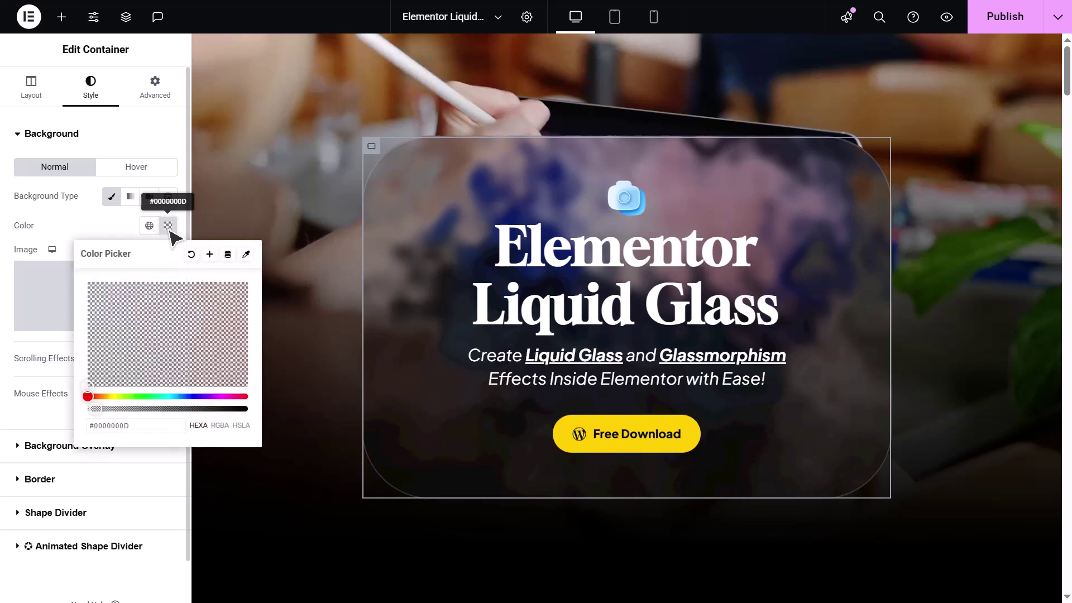
mouse_move(285, 215)
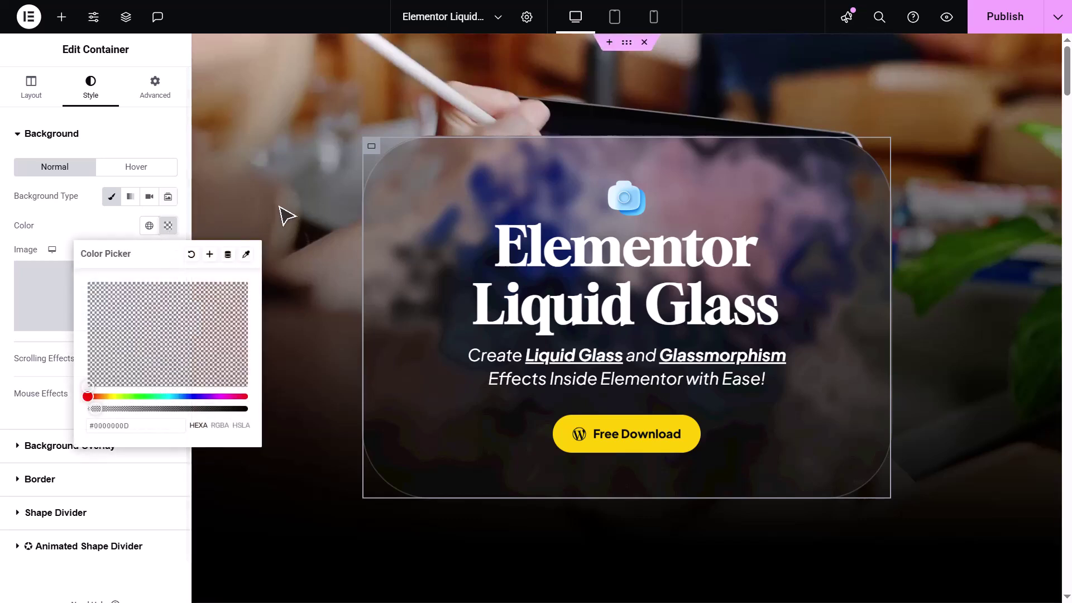
left_click(285, 216)
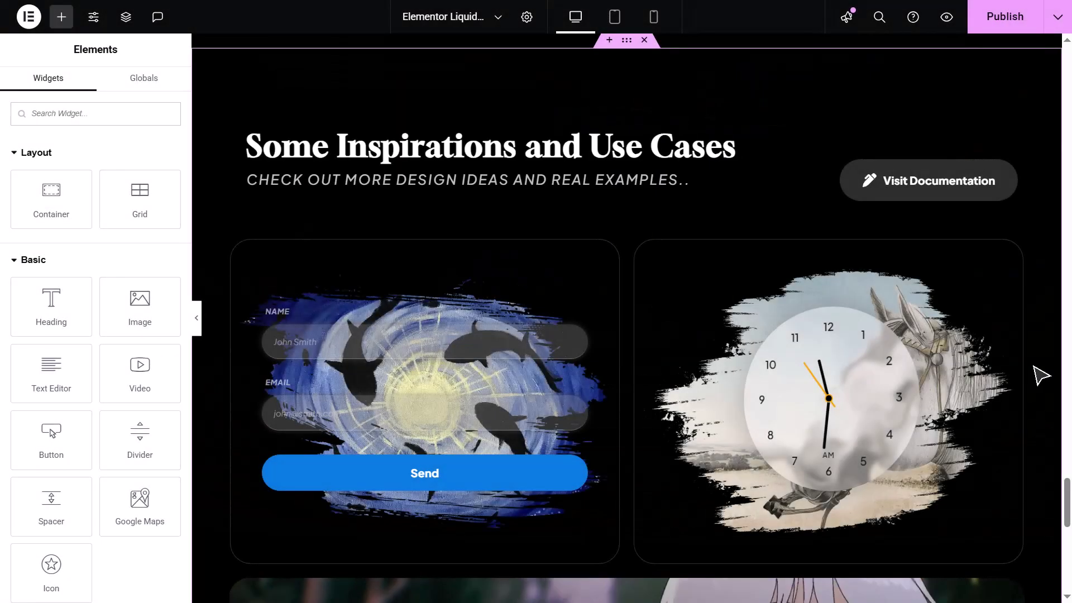
scroll(1042, 376, "down", 2)
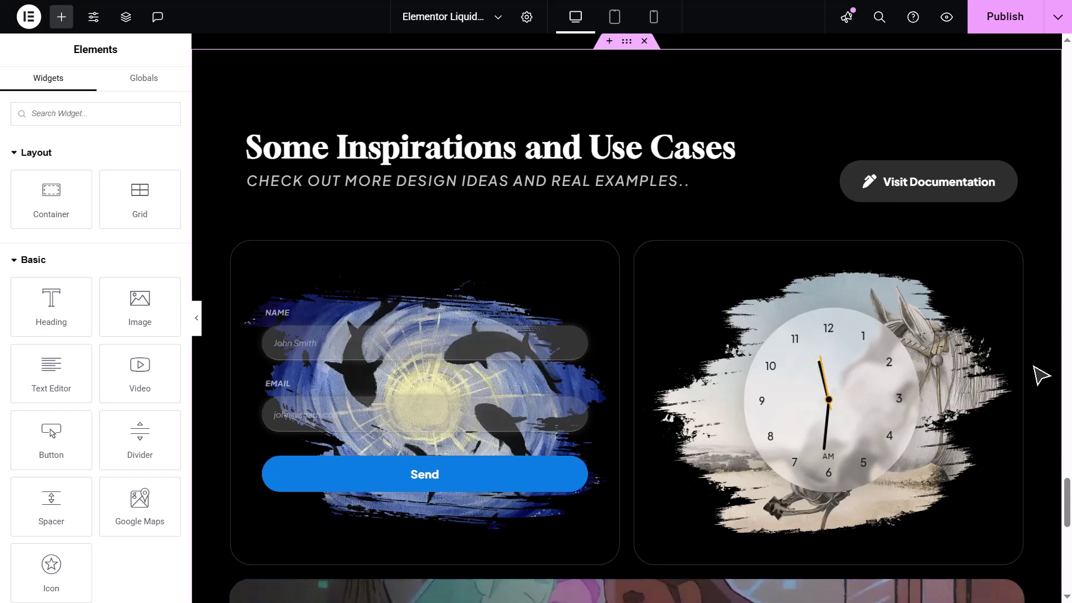
scroll(1042, 377, "down", 3)
scroll(1042, 376, "down", 2)
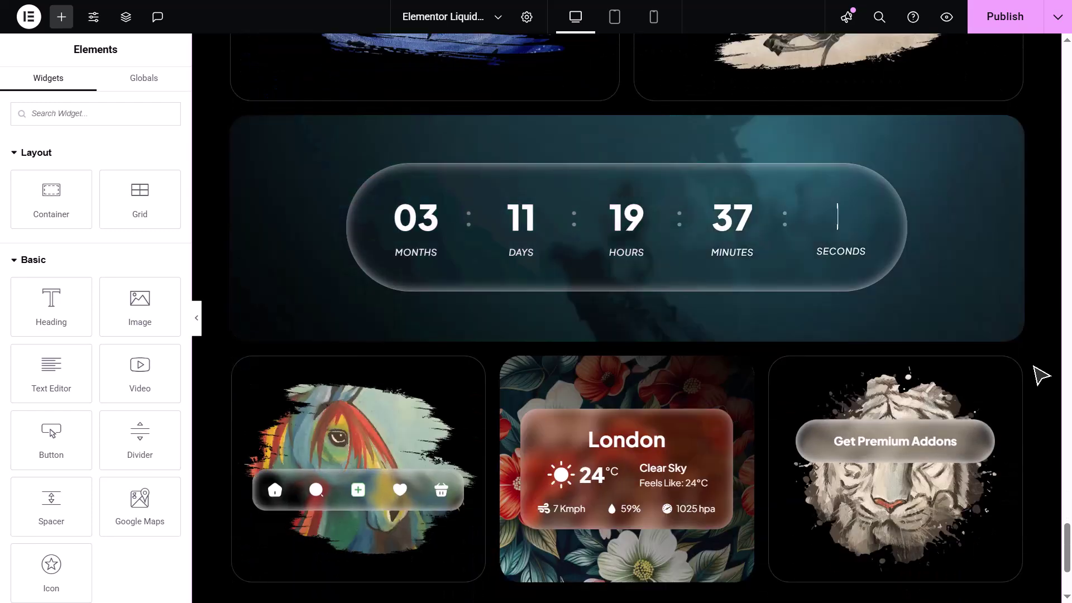
scroll(1042, 376, "down", 2)
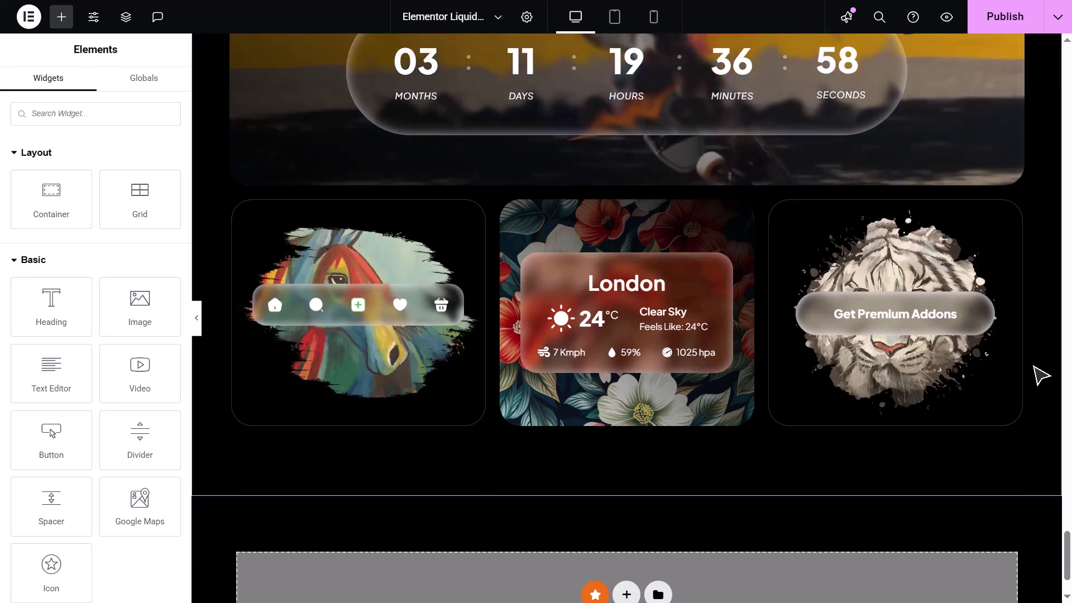
scroll(1042, 376, "up", 2)
scroll(1041, 377, "up", 1)
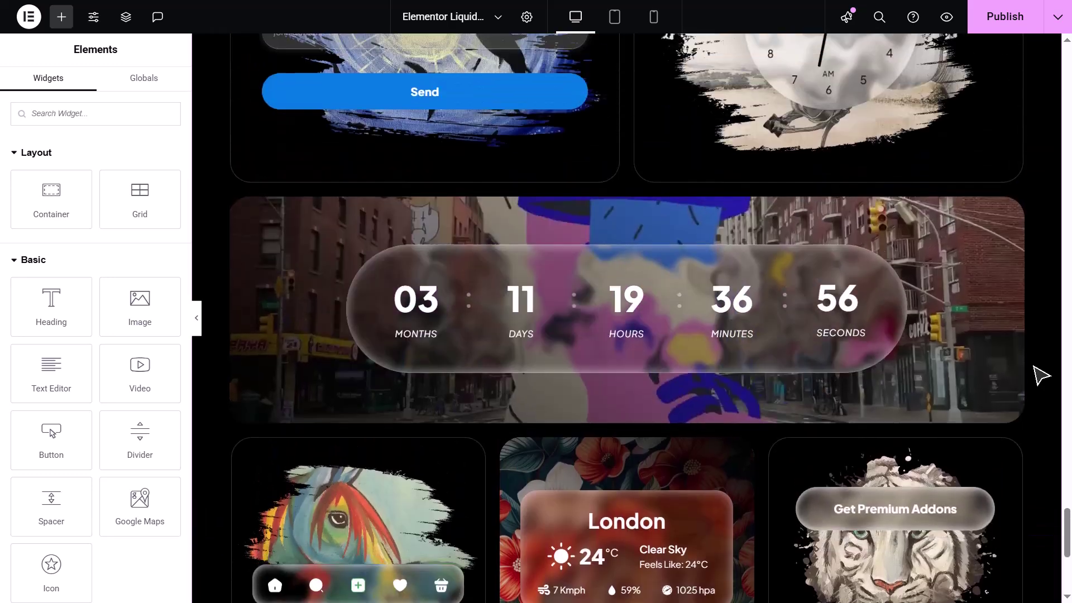
scroll(1042, 377, "up", 1)
scroll(1041, 376, "up", 2)
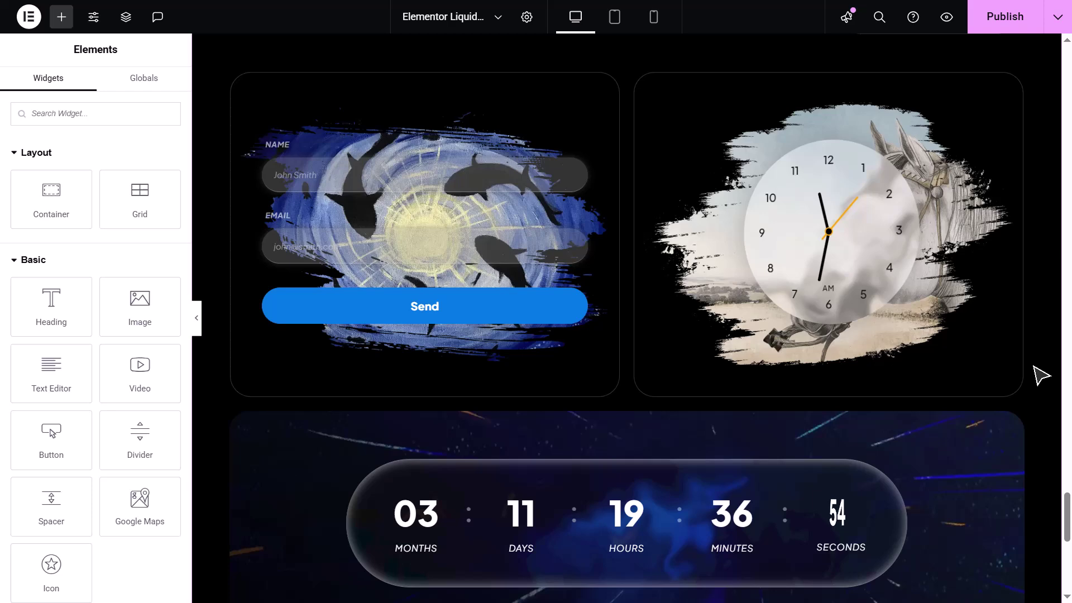
scroll(1041, 377, "up", 1)
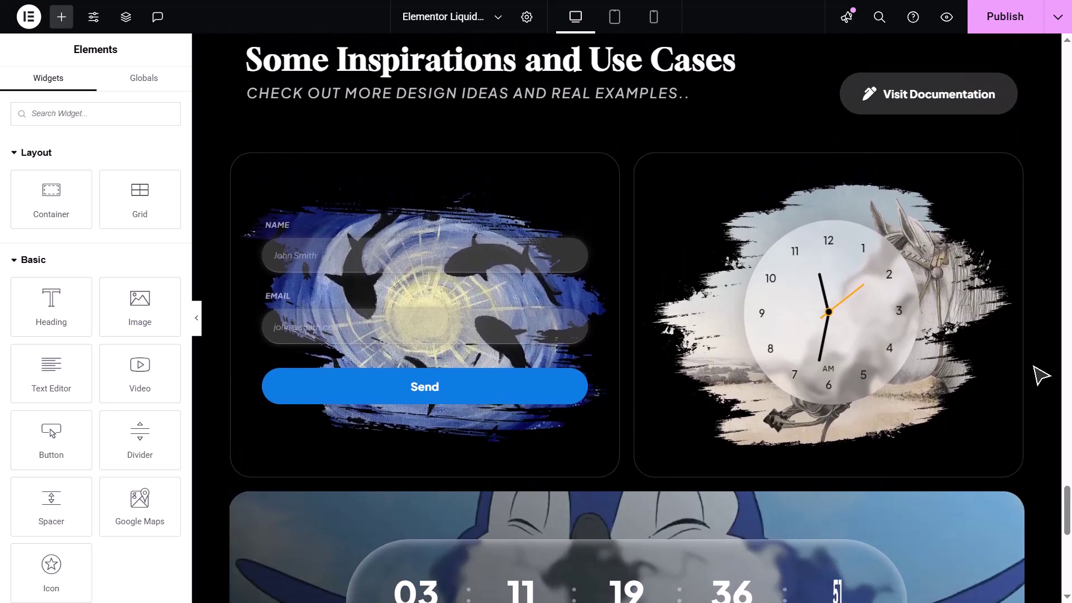
Set the Contact Form 7 widget's Input/Textarea liquid glass effect to Preset 05
left_click(587, 351)
left_click(93, 87)
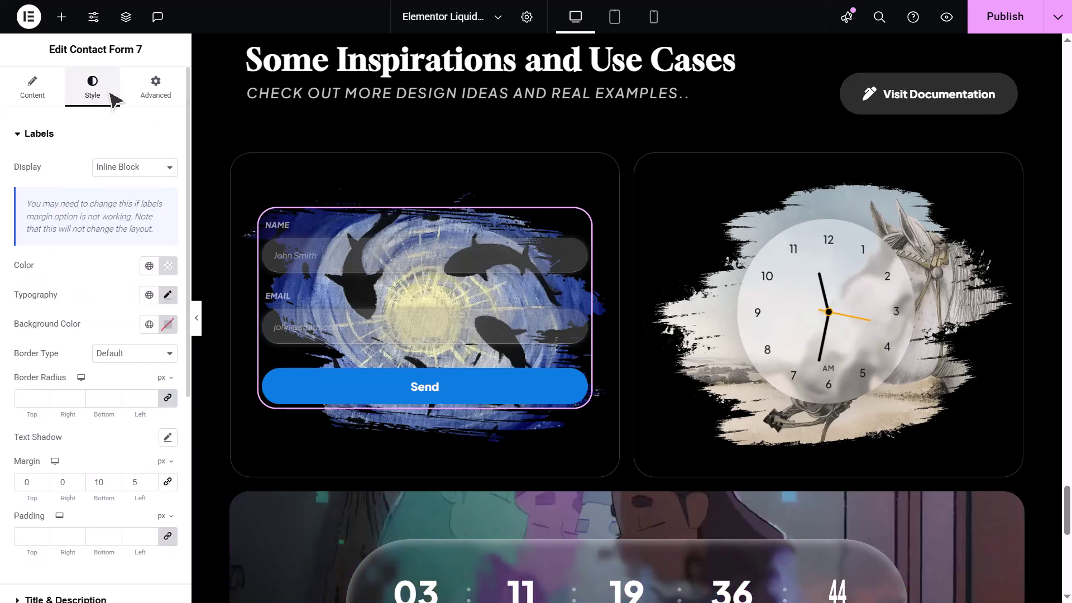
left_click(117, 138)
left_click(117, 202)
scroll(118, 206, "down", 2)
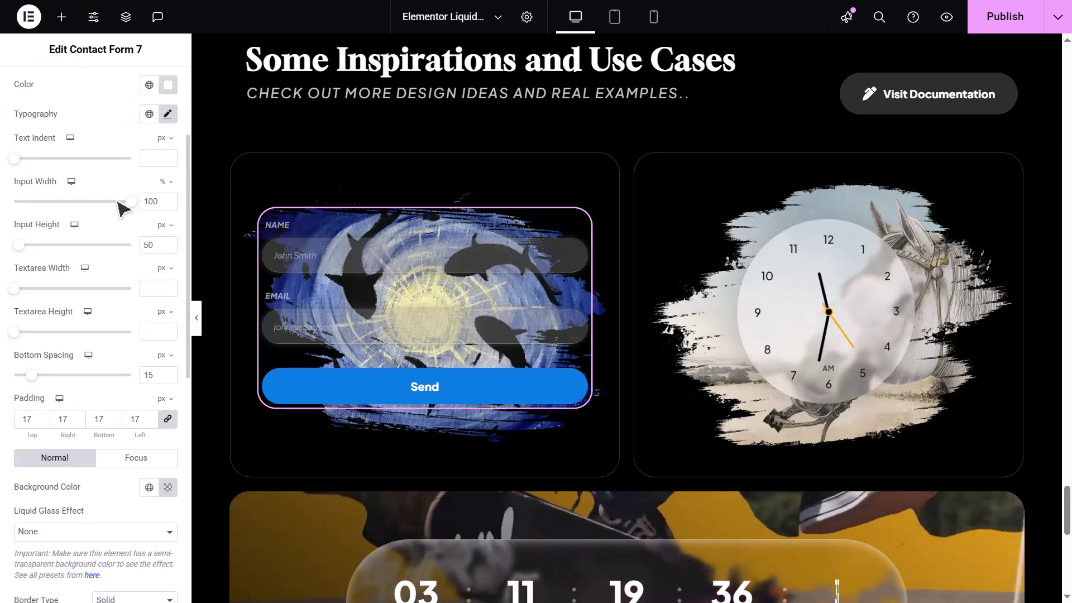
scroll(120, 207, "down", 3)
scroll(120, 207, "down", 3)
left_click(117, 246)
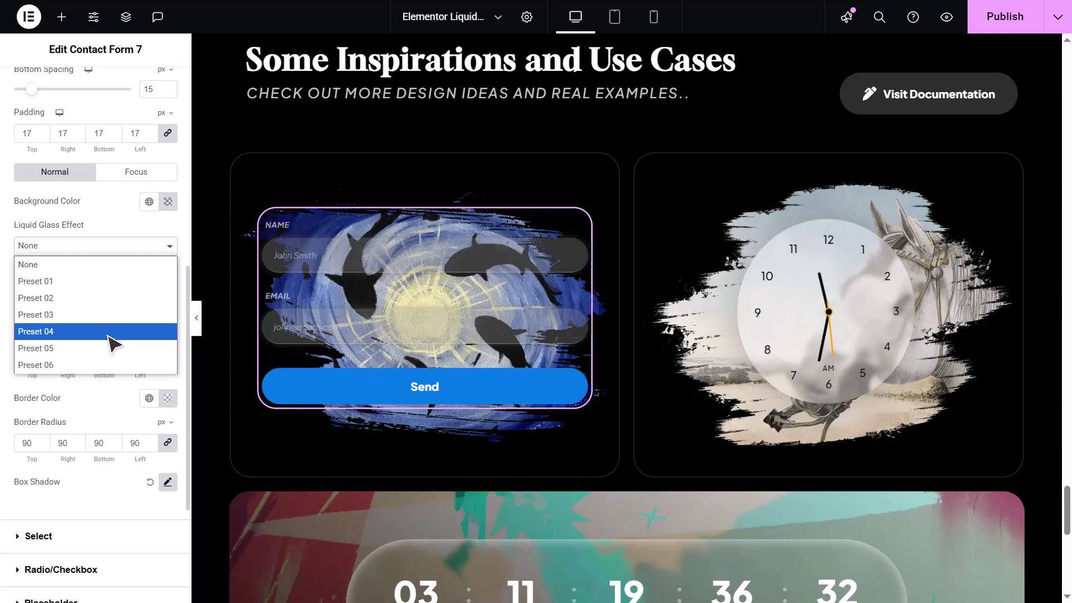
left_click(113, 348)
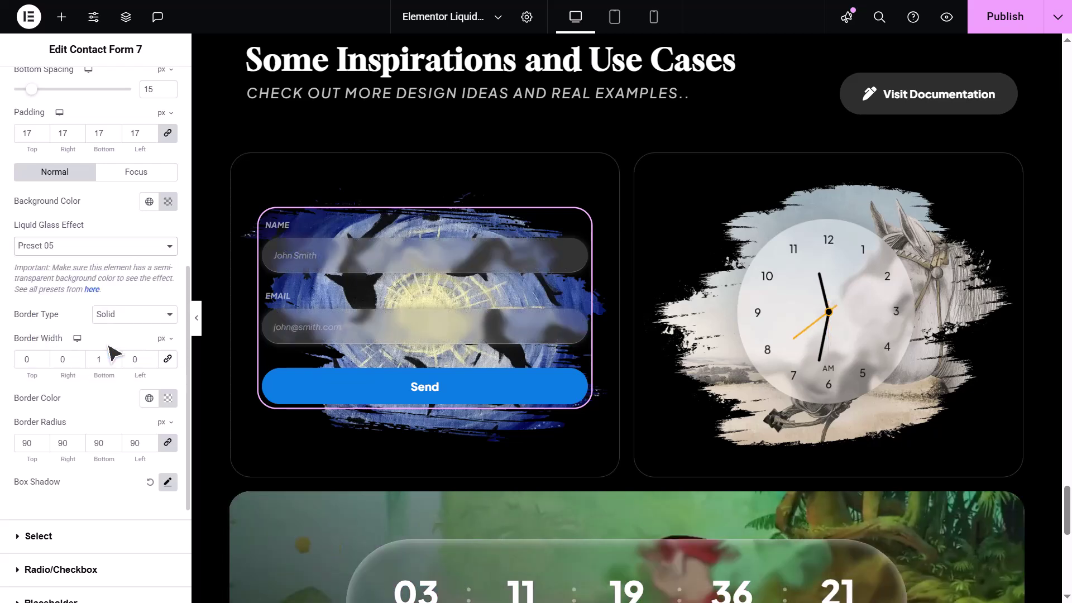
scroll(241, 437, "down", 2)
scroll(243, 439, "down", 3)
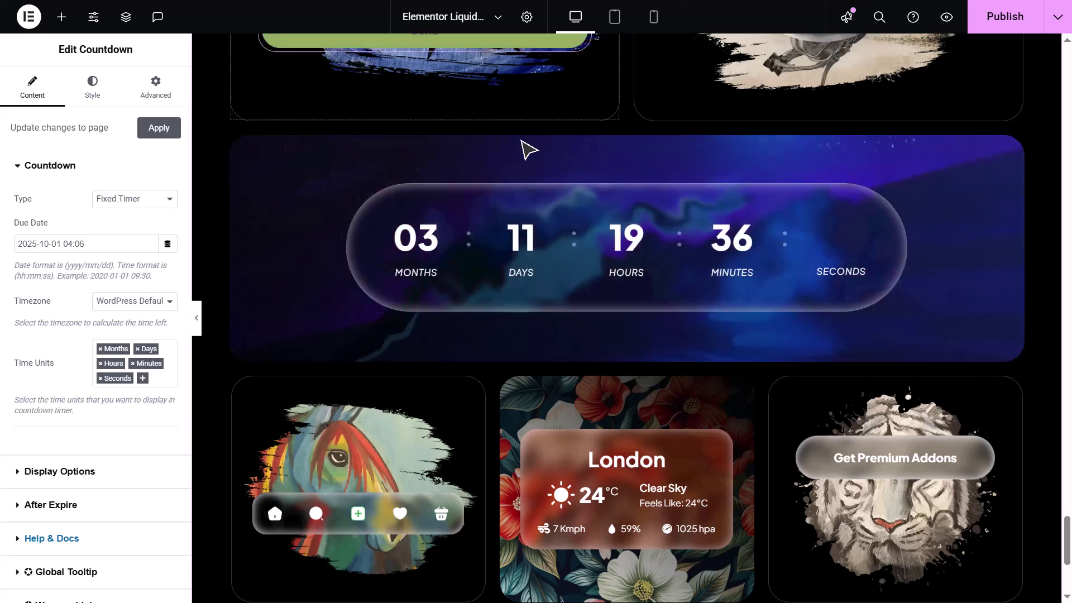
Switch off Enable Liquid Glass for the countdown widget as a whole
left_click(174, 90)
left_click(159, 167)
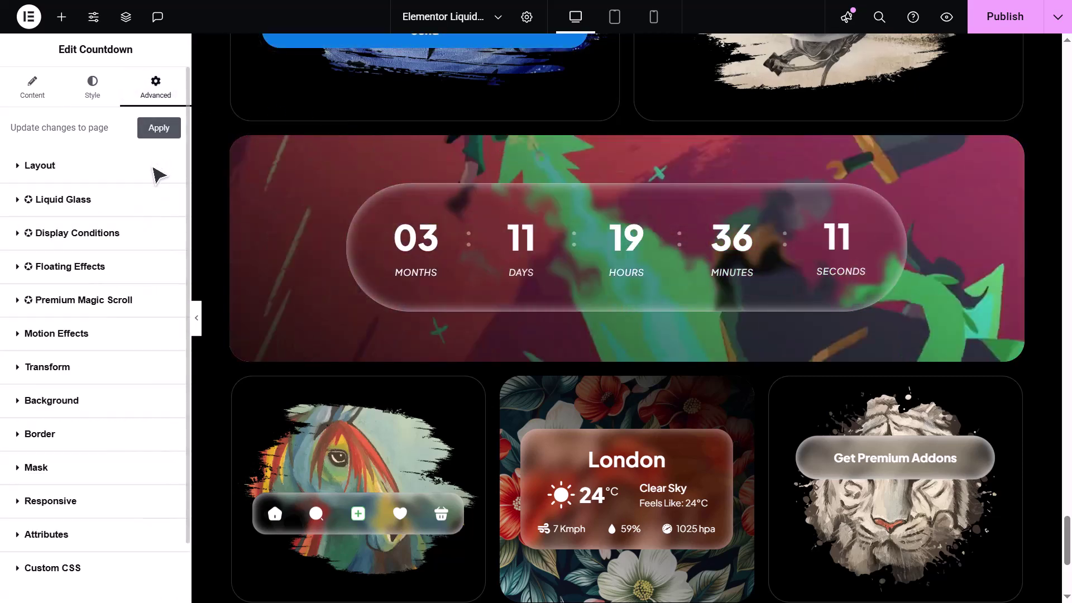
left_click(154, 201)
left_click(160, 230)
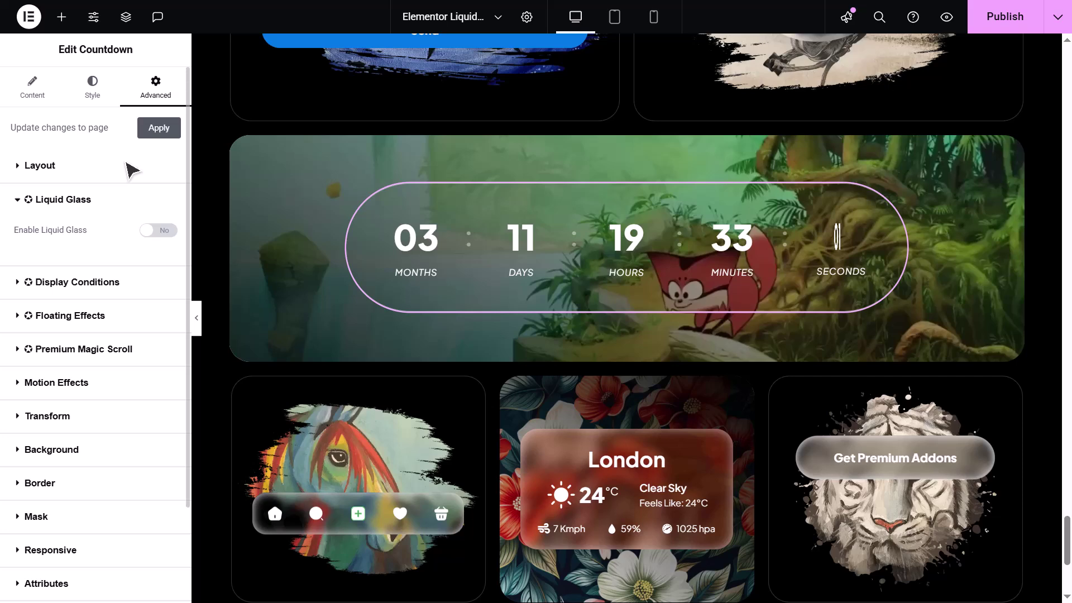
Apply liquid glass Preset 04 to the countdown digits
left_click(93, 90)
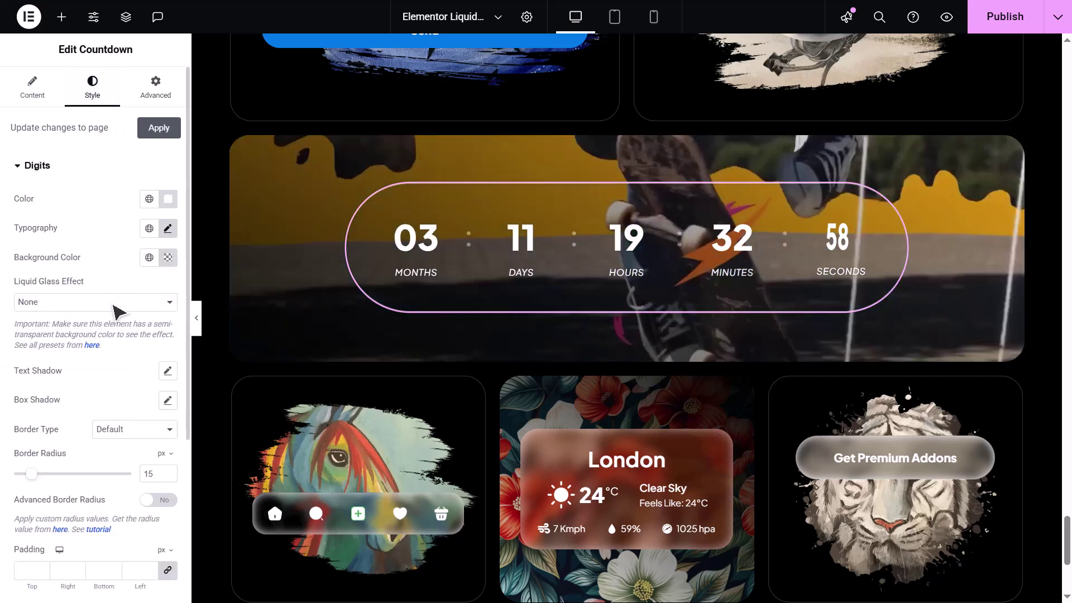
left_click(114, 303)
left_click(118, 387)
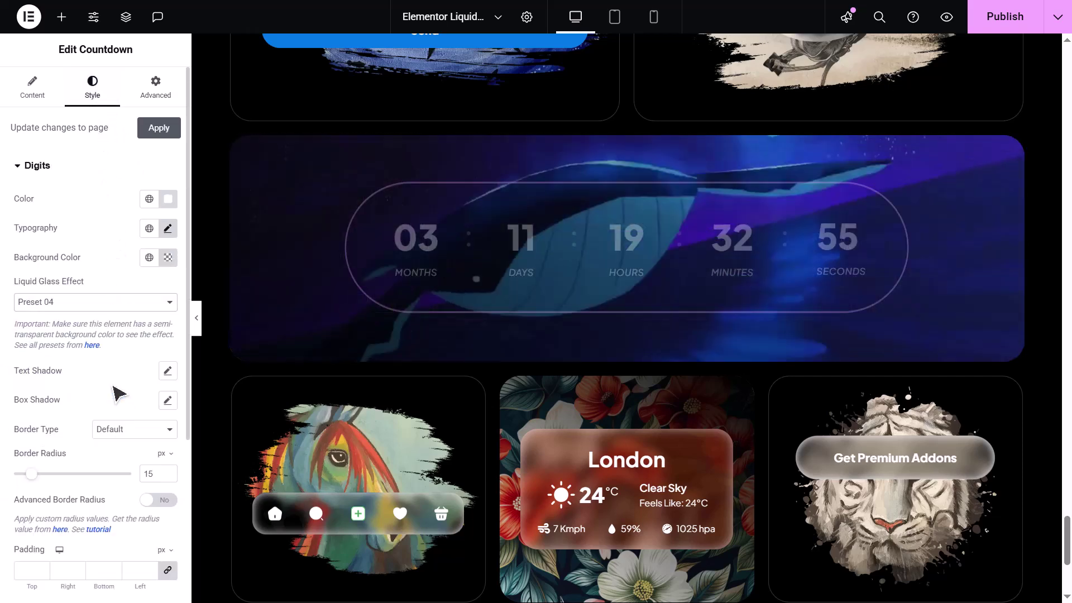
scroll(117, 394, "down", 2)
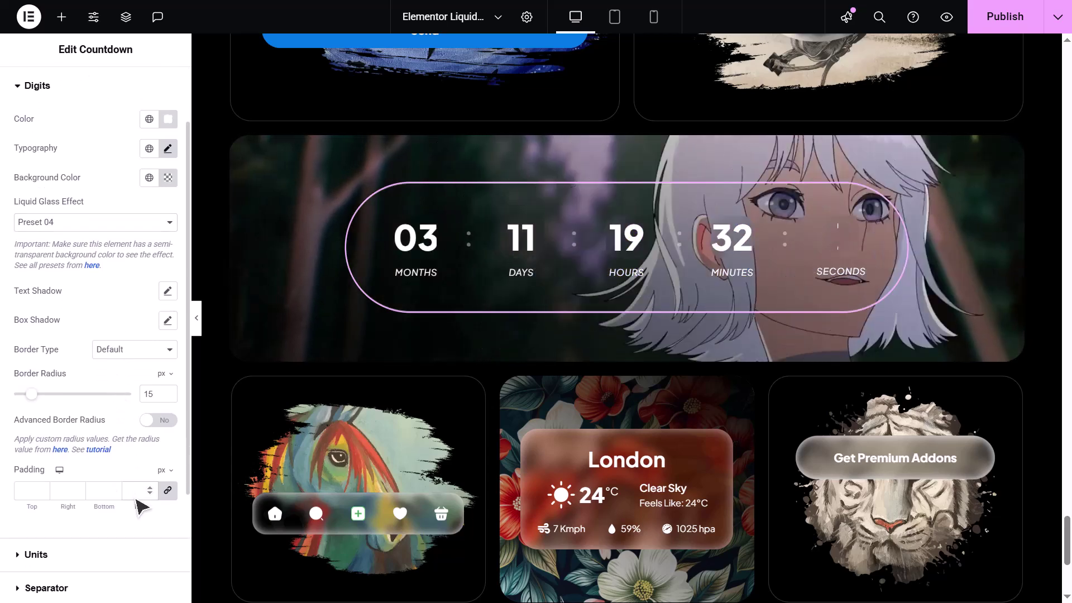
type("40")
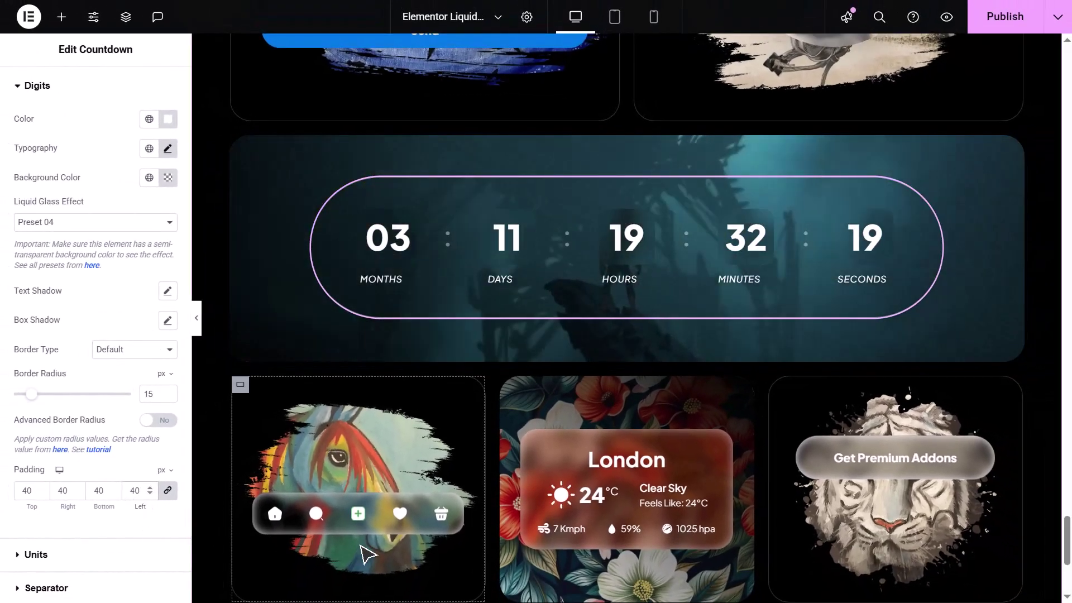
scroll(369, 548, "down", 2)
Apply liquid glass Preset 04 to the mobile menu items
left_click(444, 364)
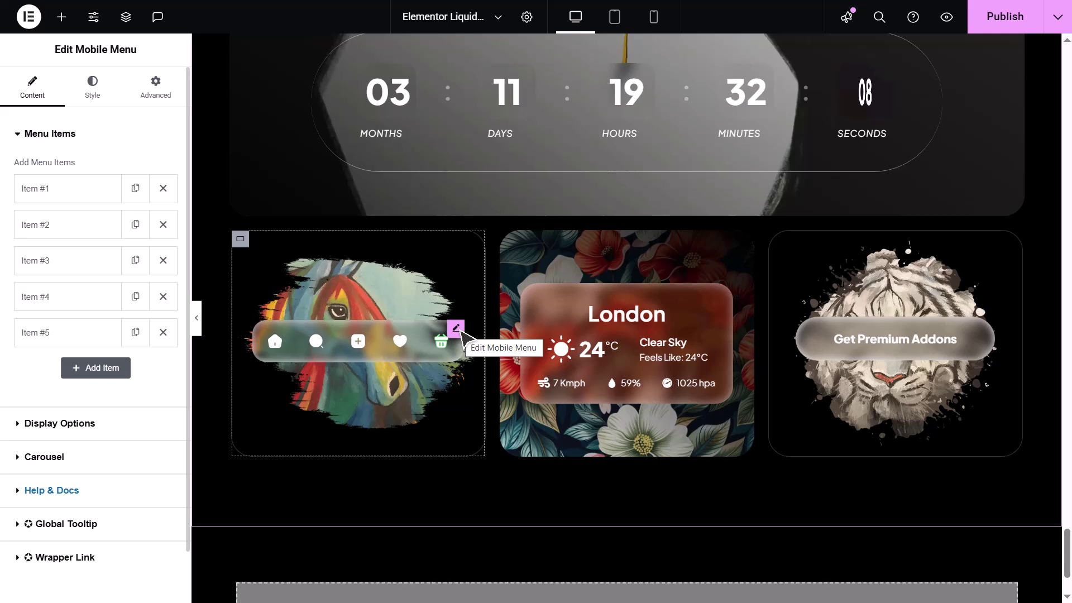
left_click(92, 88)
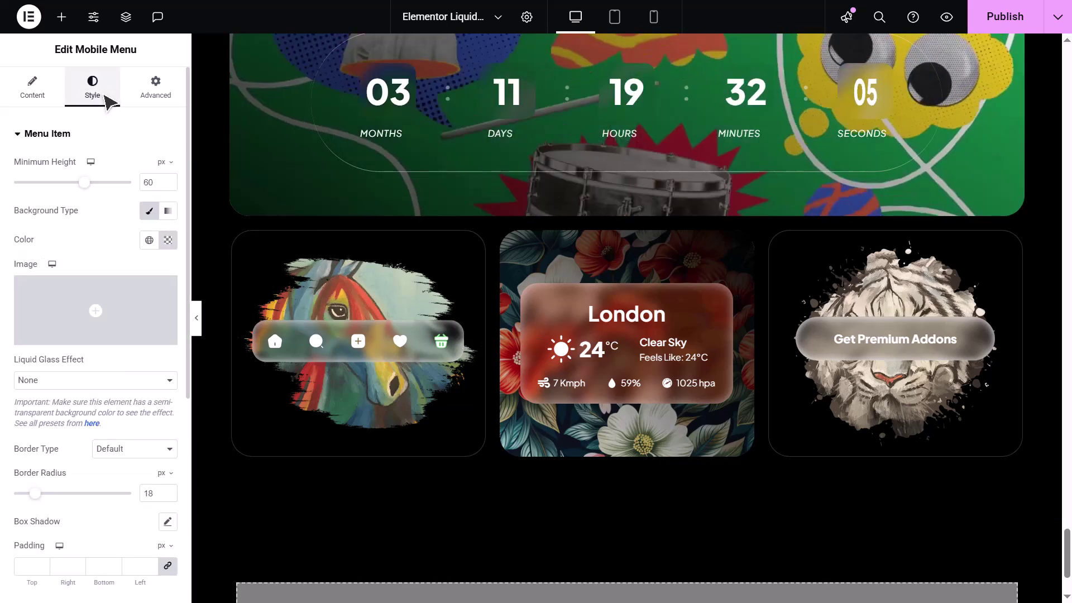
left_click(128, 380)
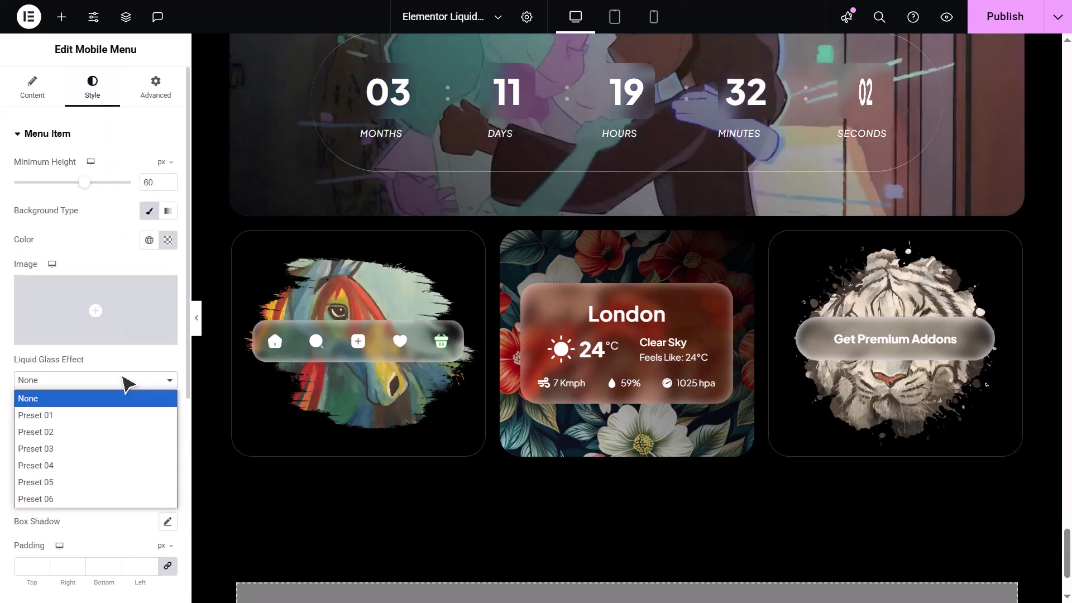
left_click(124, 466)
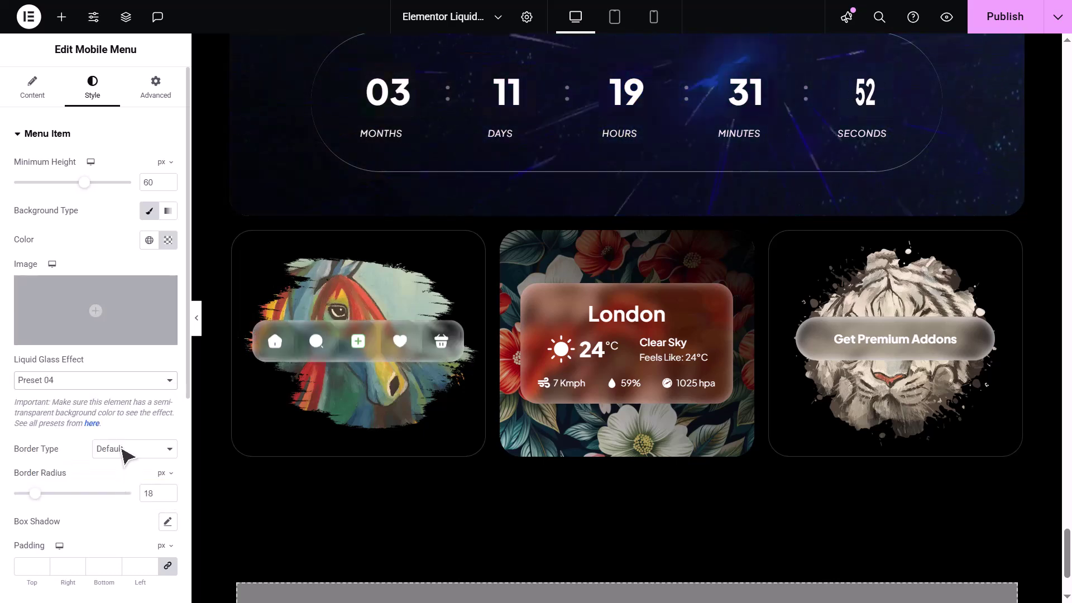
Switch off Enable Liquid Glass for the mobile menu as a whole
left_click(143, 96)
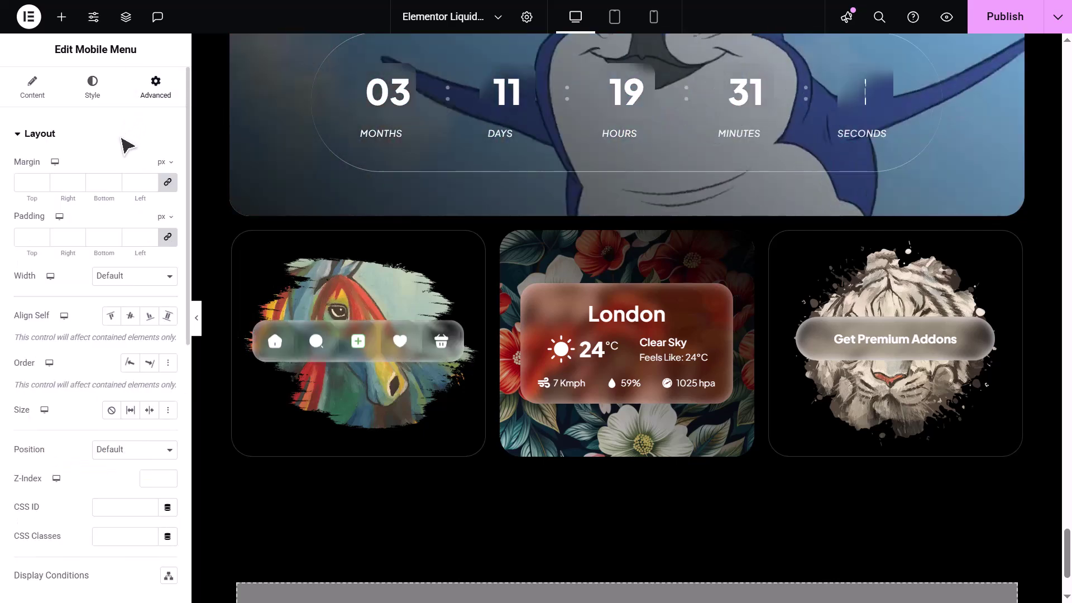
left_click(125, 139)
left_click(124, 170)
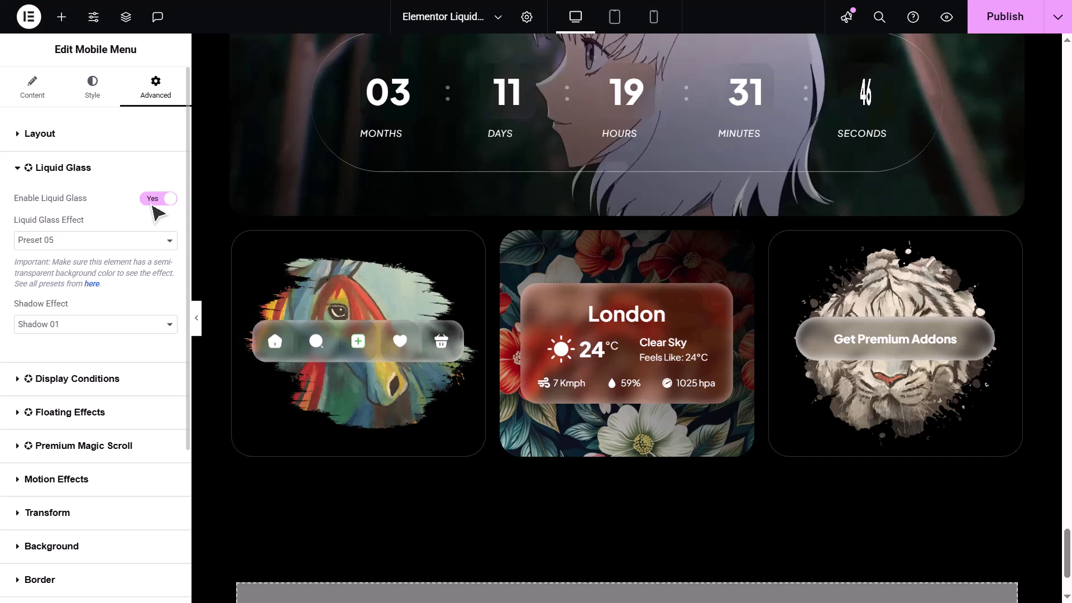
left_click(156, 201)
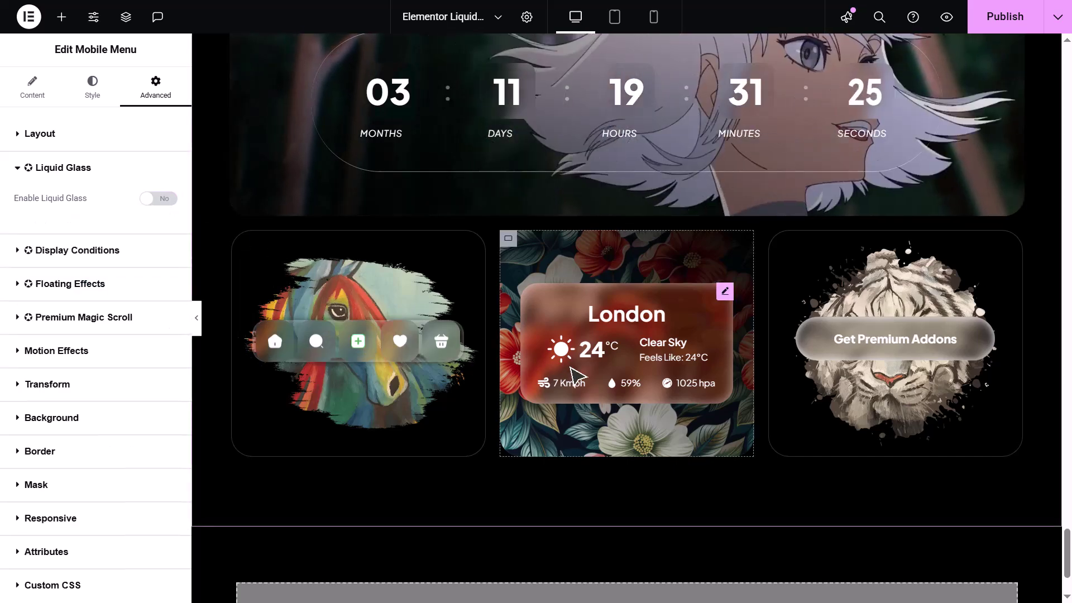
Toggle Enable Liquid Glass in the weather widget's Advanced settings
left_click(725, 291)
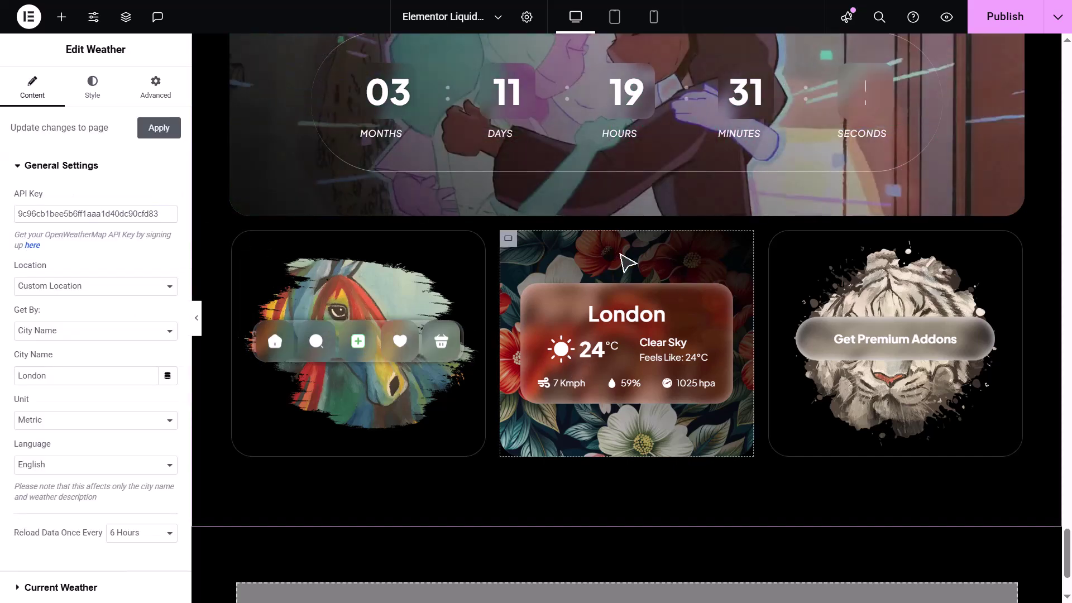
left_click(157, 96)
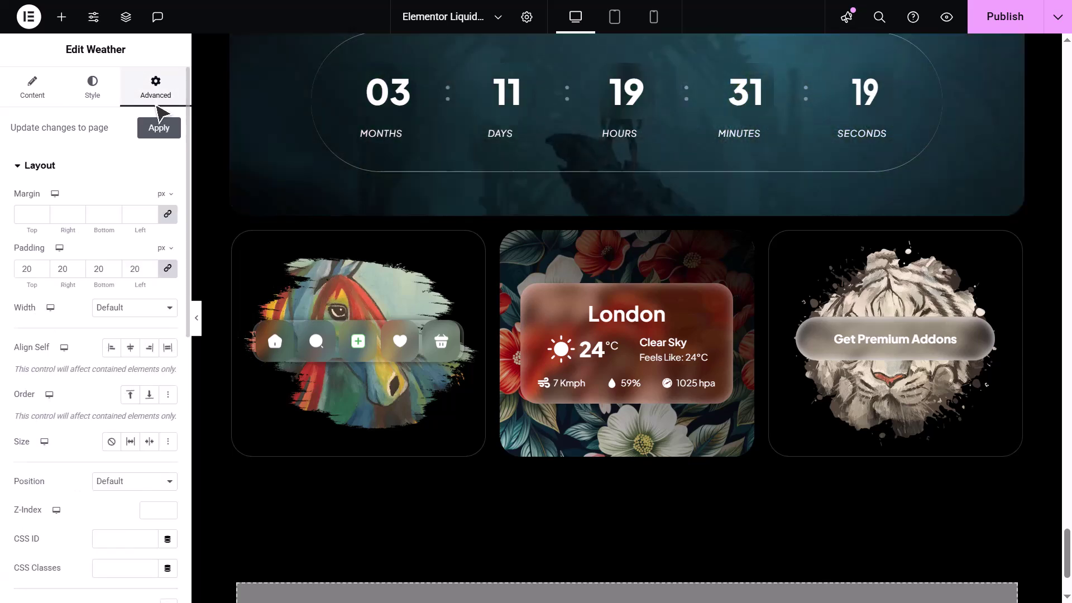
left_click(143, 166)
left_click(144, 200)
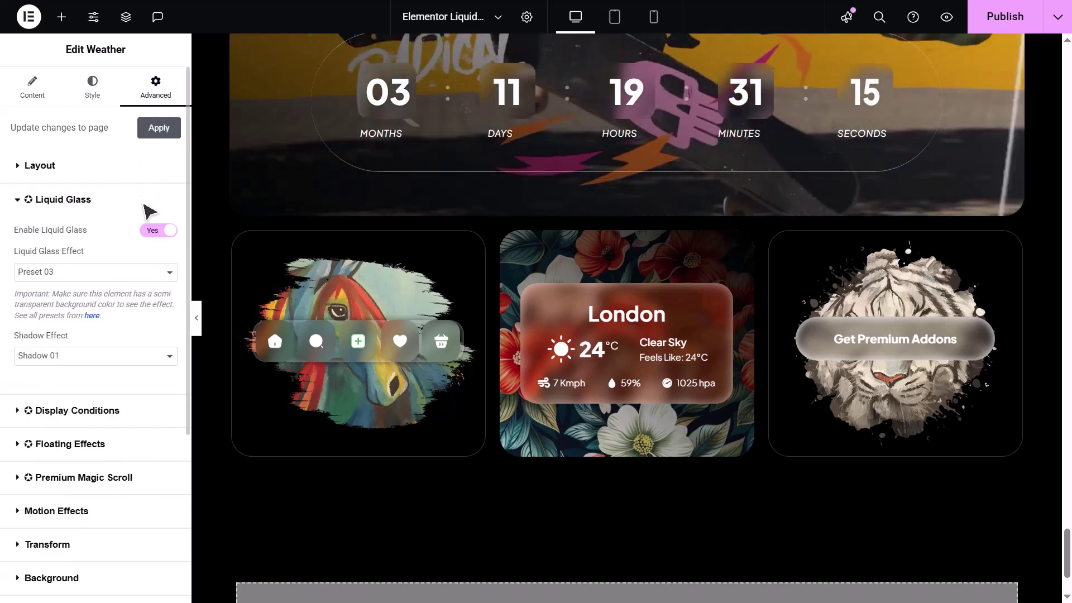
left_click(159, 231)
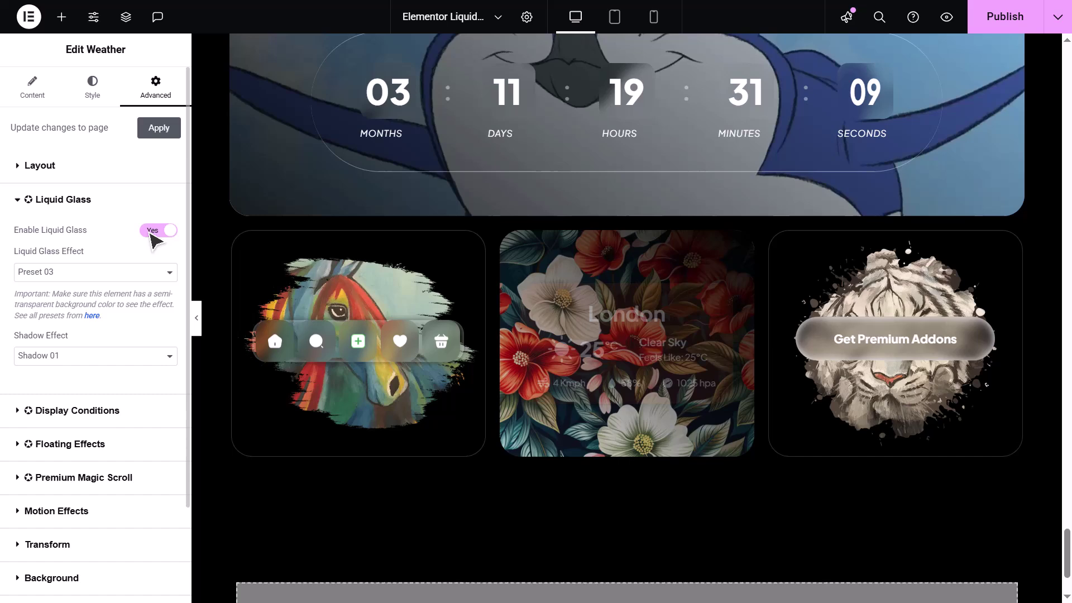